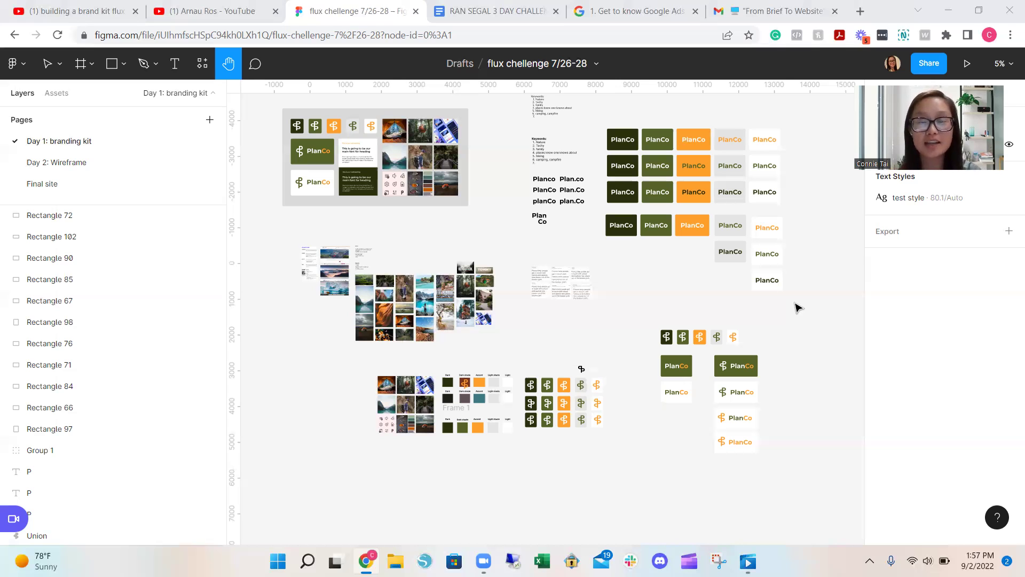
Glance through the challenge notes document, then come back to the Figma branding kit file
left_click(497, 11)
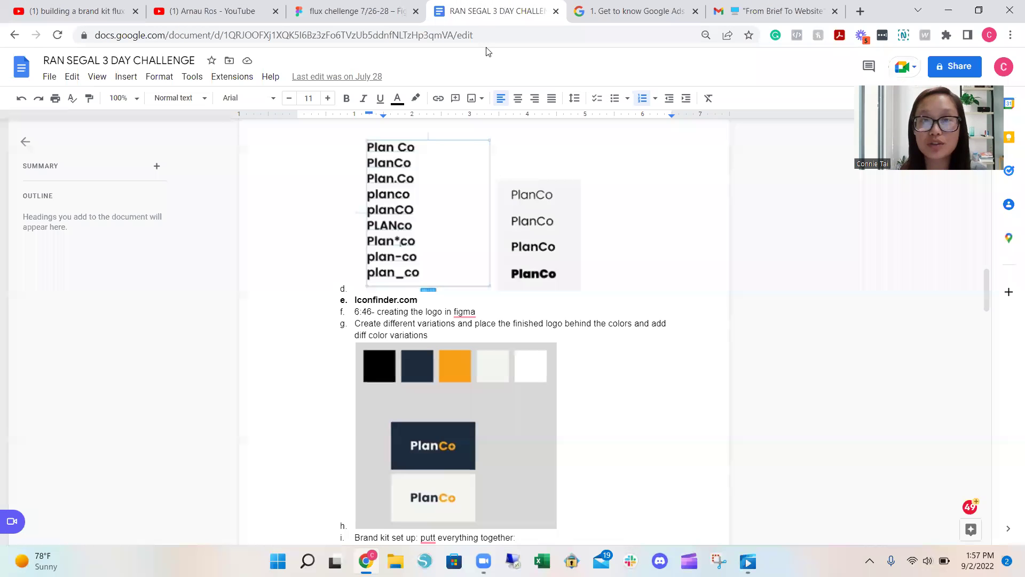
scroll(494, 308, "up", 20)
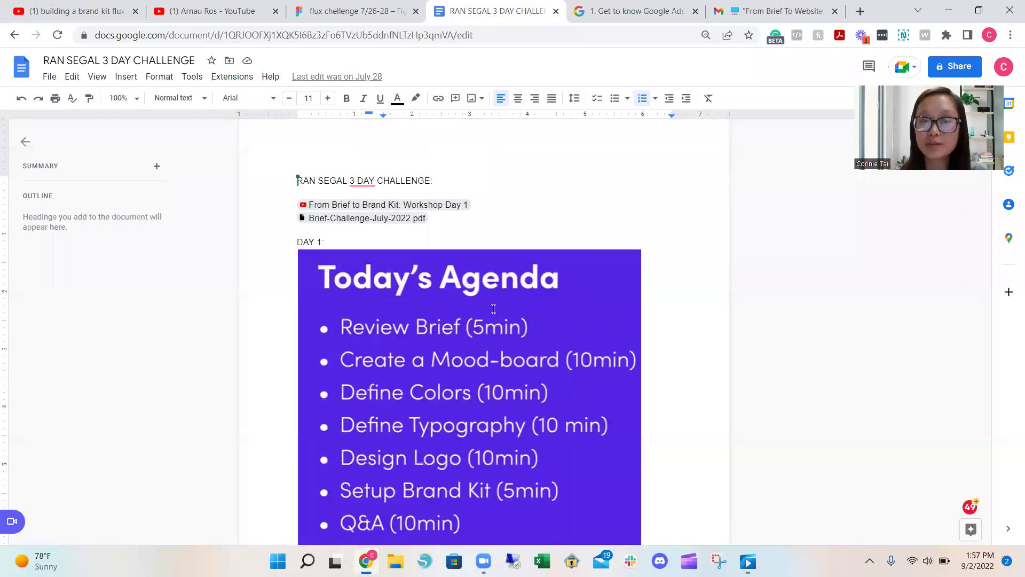
scroll(494, 308, "down", 5)
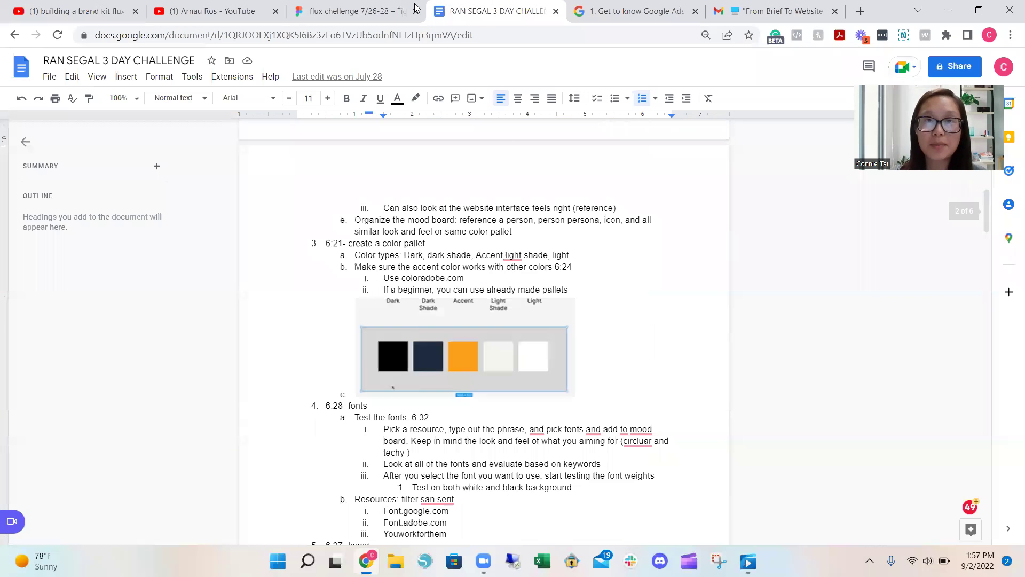
left_click(370, 11)
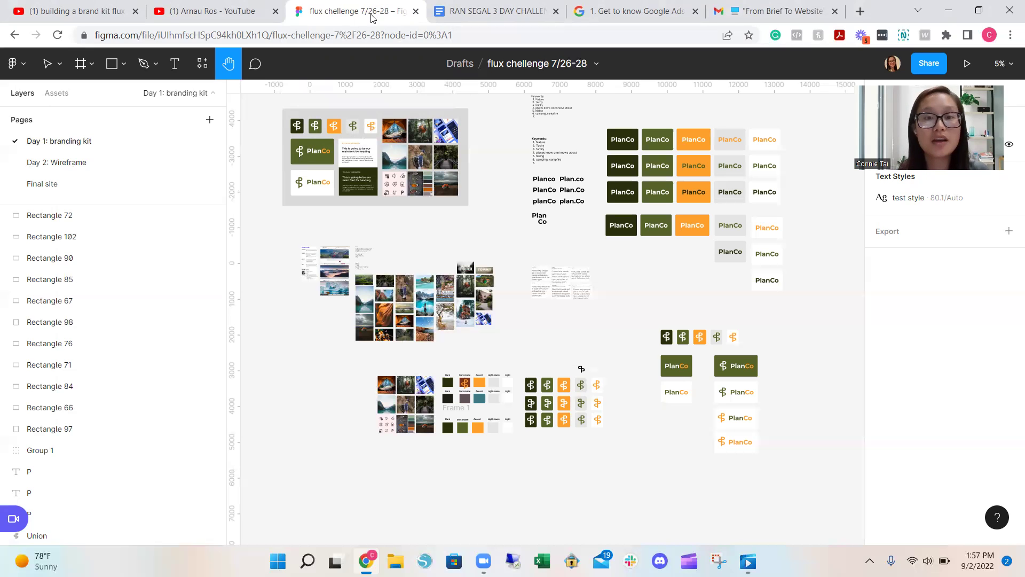
Zoom in to read the PlanCo brief and the MT Sobek, Black Tomato and Wilderness Travel screenshots
scroll(318, 277, "up", 10)
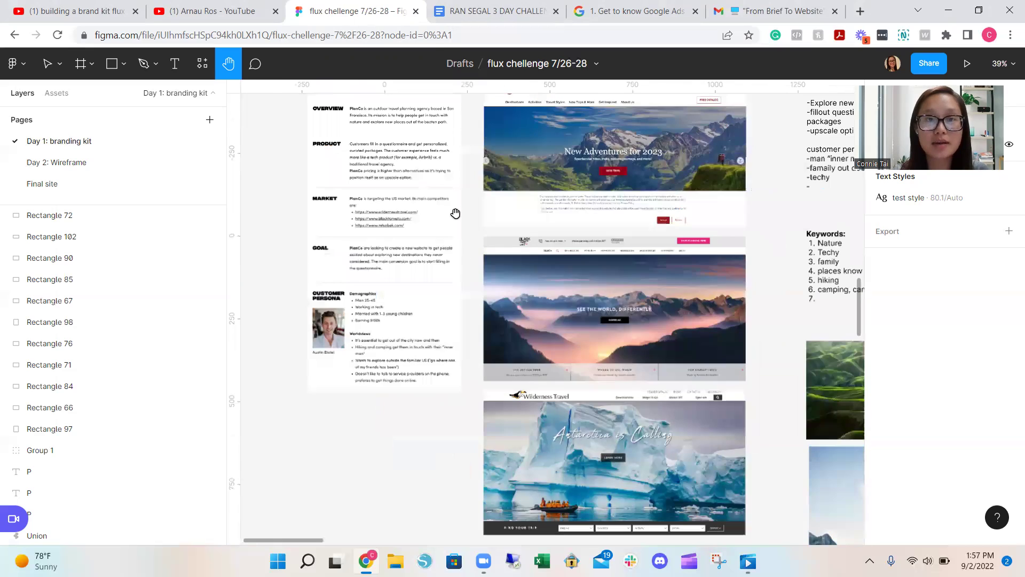
scroll(451, 245, "up", 3)
scroll(450, 298, "up", 1)
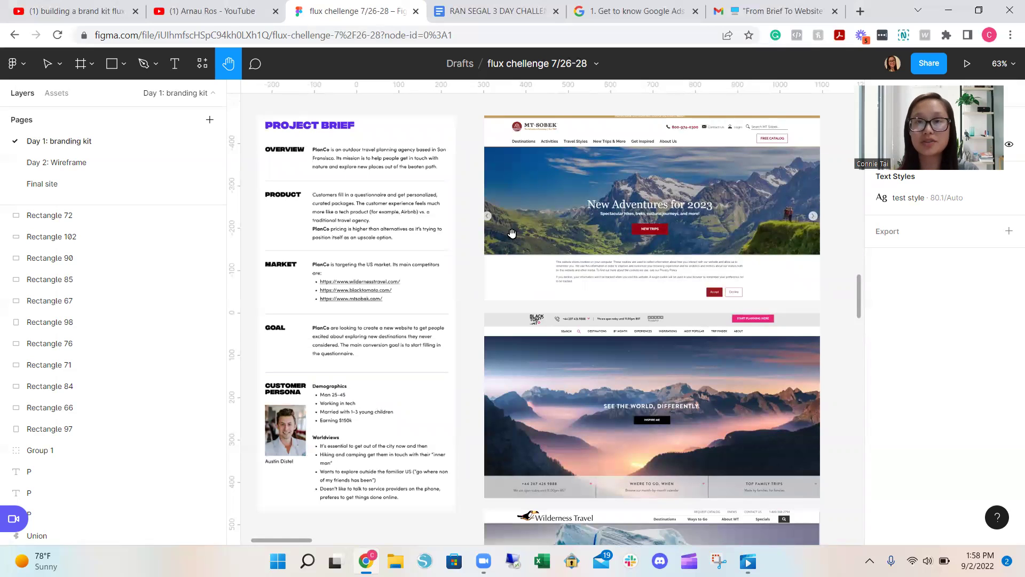
scroll(663, 217, "down", 4)
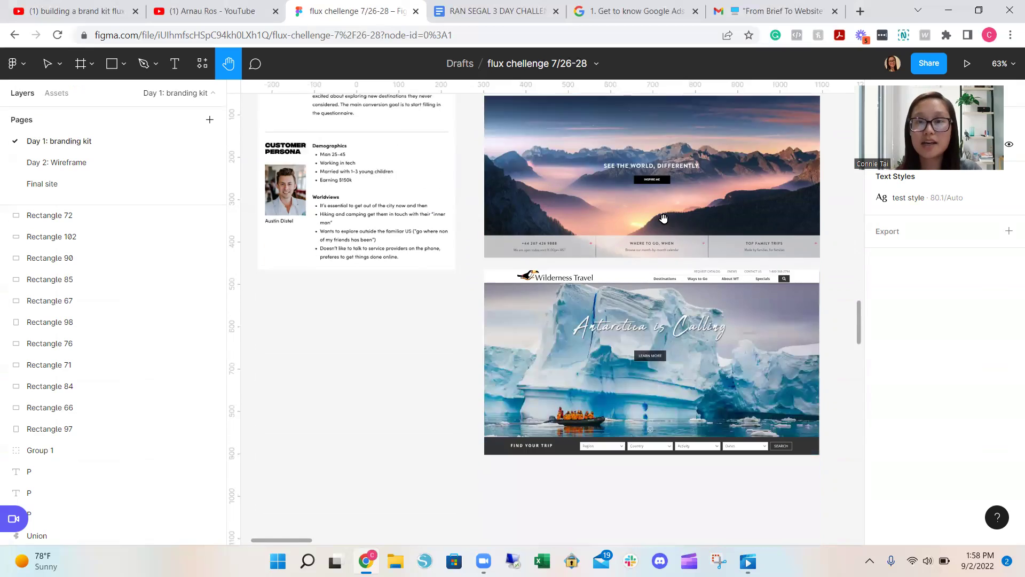
scroll(665, 221, "up", 4)
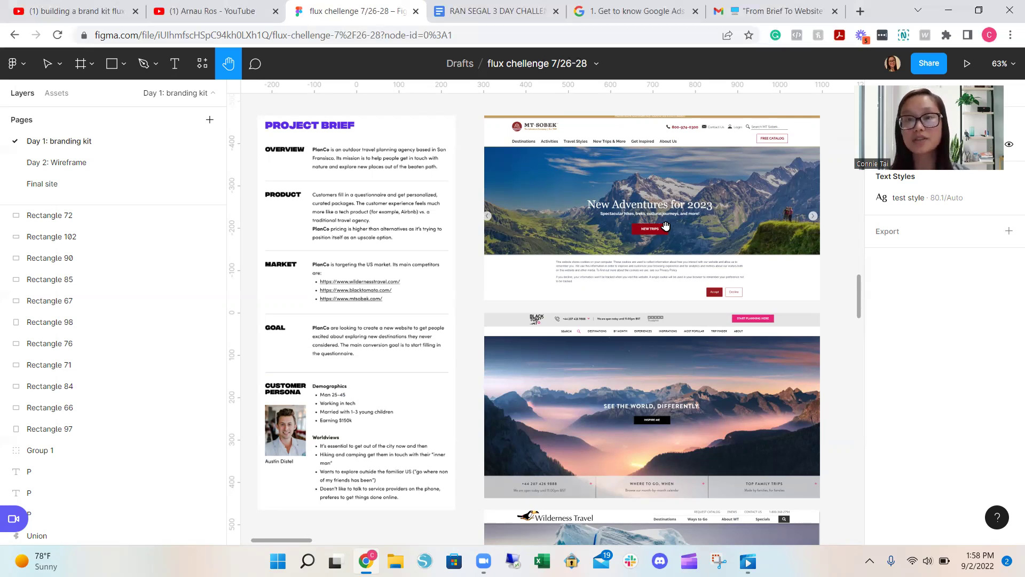
scroll(713, 274, "down", 2)
scroll(702, 243, "down", 3)
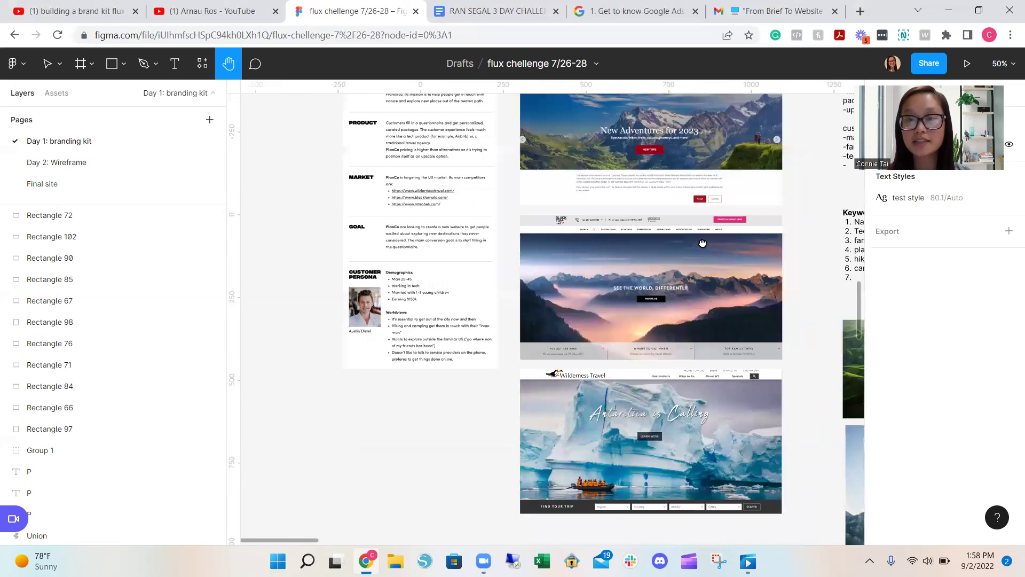
scroll(702, 244, "up", 3)
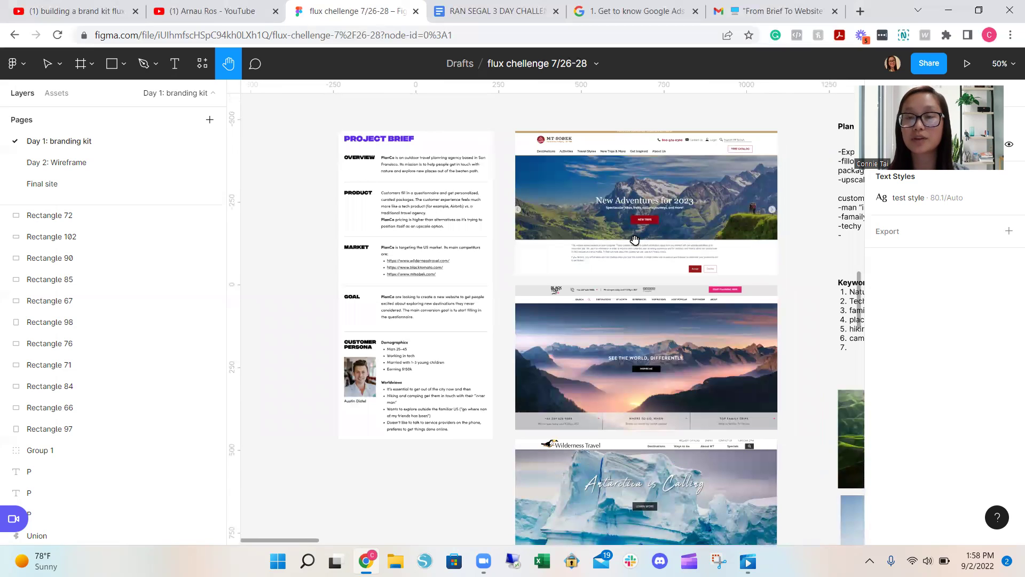
scroll(634, 239, "down", 3)
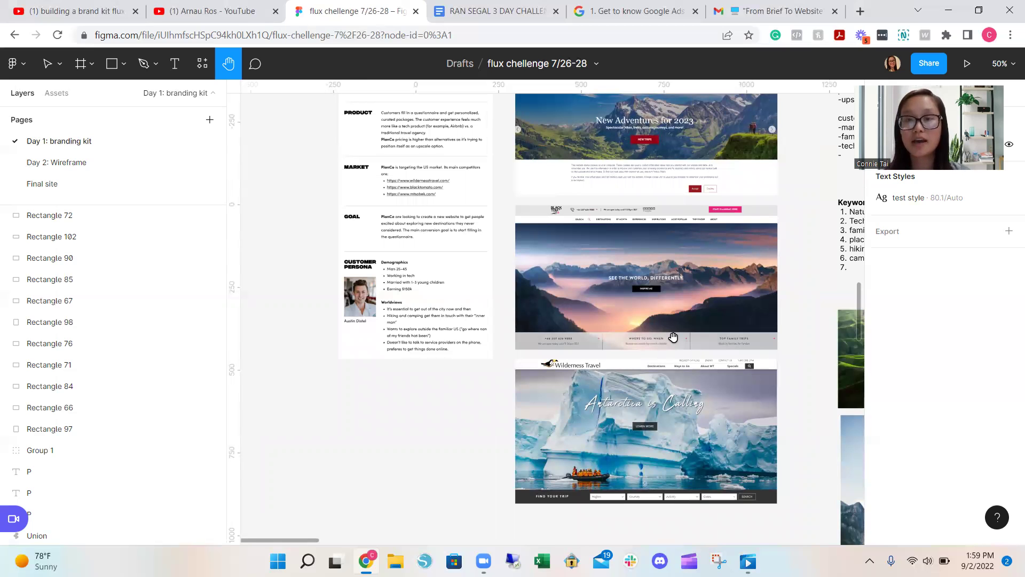
scroll(673, 337, "down", 5)
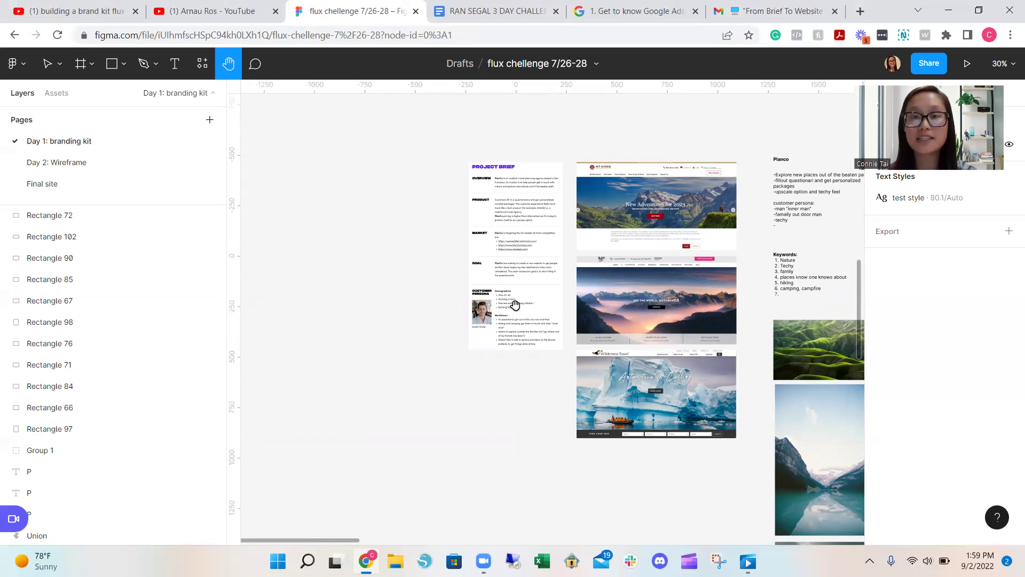
scroll(510, 327, "up", 5)
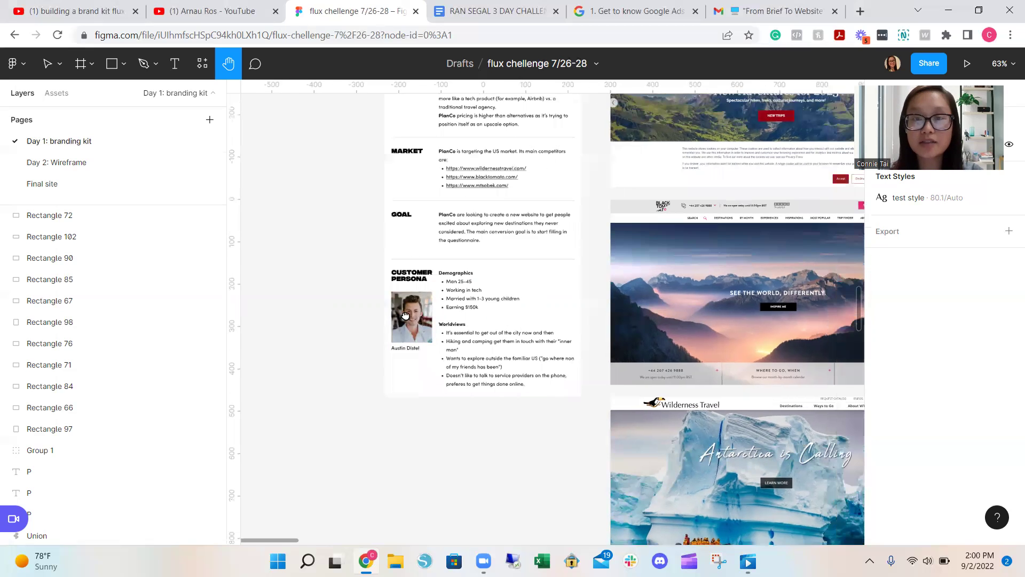
Pan right across the canvas toward the travel photo mood board
scroll(487, 271, "down", 3)
scroll(477, 239, "right", 5)
scroll(477, 239, "down", 1)
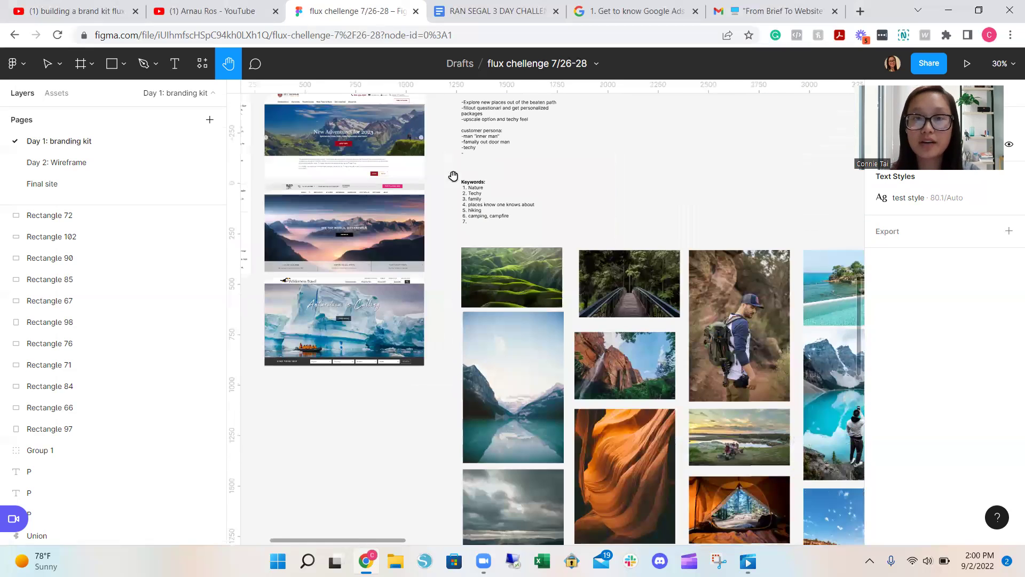
scroll(668, 286, "right", 1)
scroll(657, 296, "right", 1)
scroll(646, 308, "down", 1)
left_click_drag(695, 248, 680, 166)
Zoom out to 18% so the photo grid and the swatch rows below it show
scroll(716, 250, "down", 1)
scroll(716, 250, "right", 1)
scroll(661, 328, "down", 4)
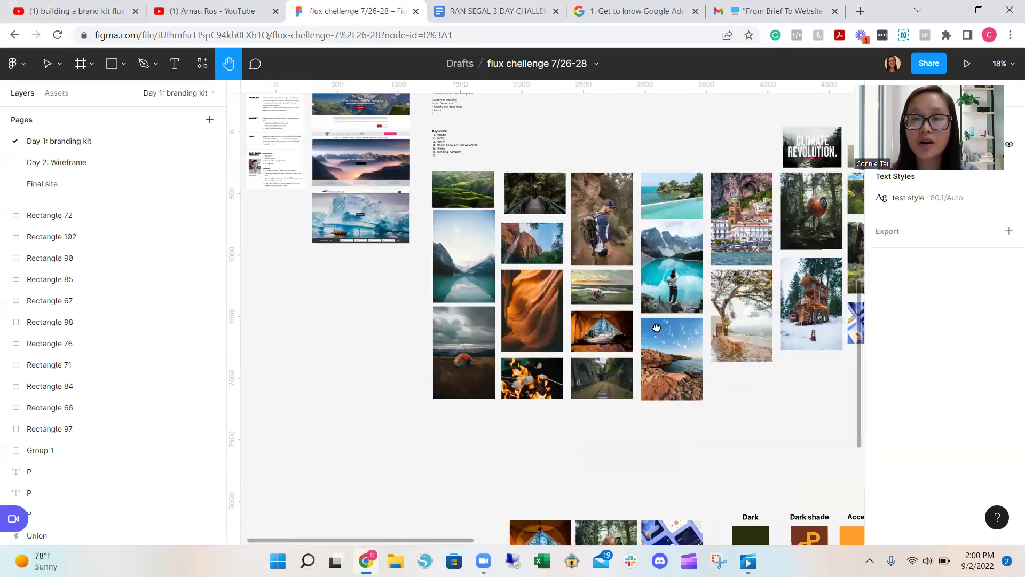
scroll(638, 331, "up", 1)
scroll(626, 332, "right", 1)
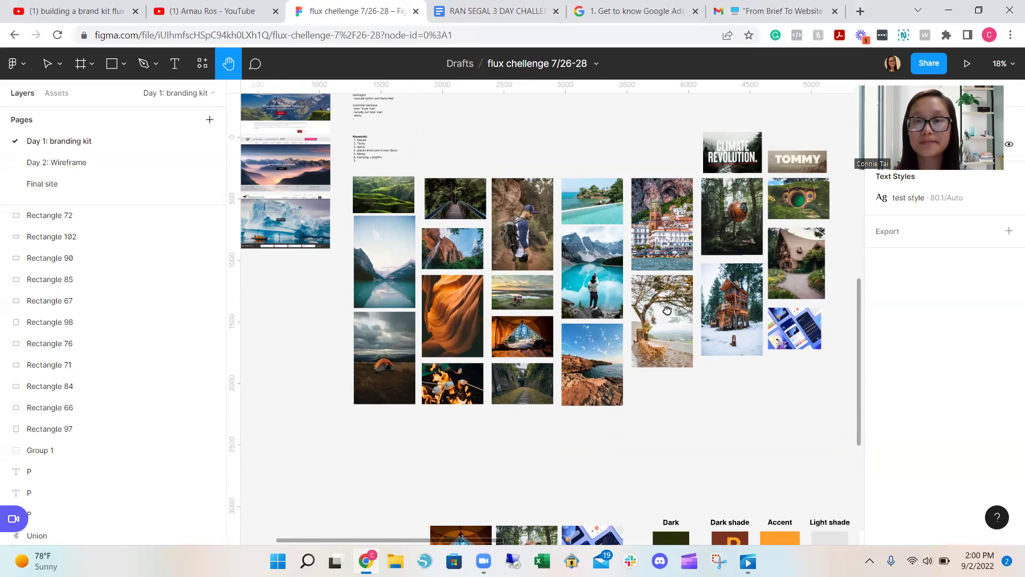
scroll(662, 315, "right", 1)
scroll(662, 315, "up", 1)
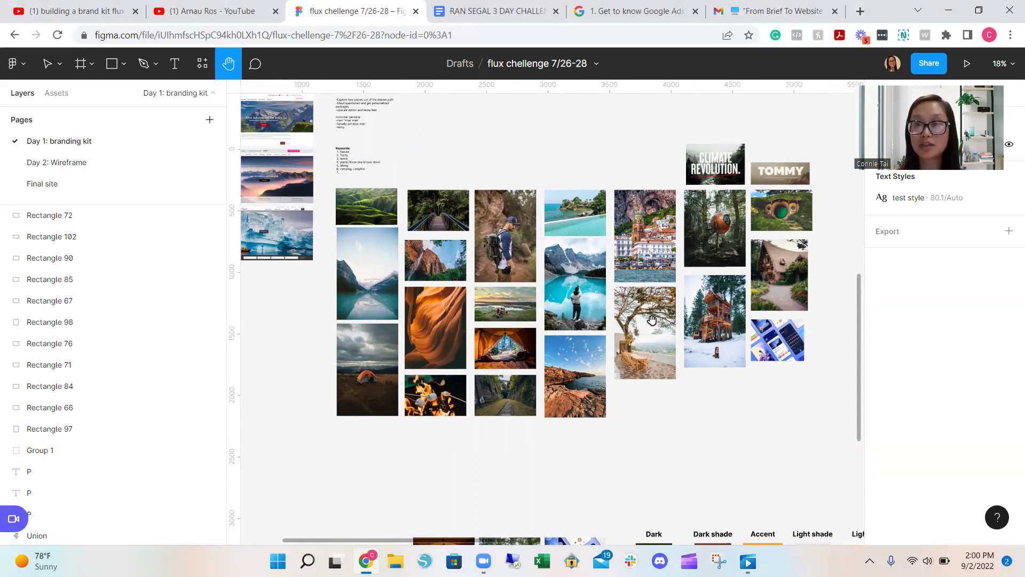
scroll(674, 424, "down", 2)
scroll(674, 425, "left", 1)
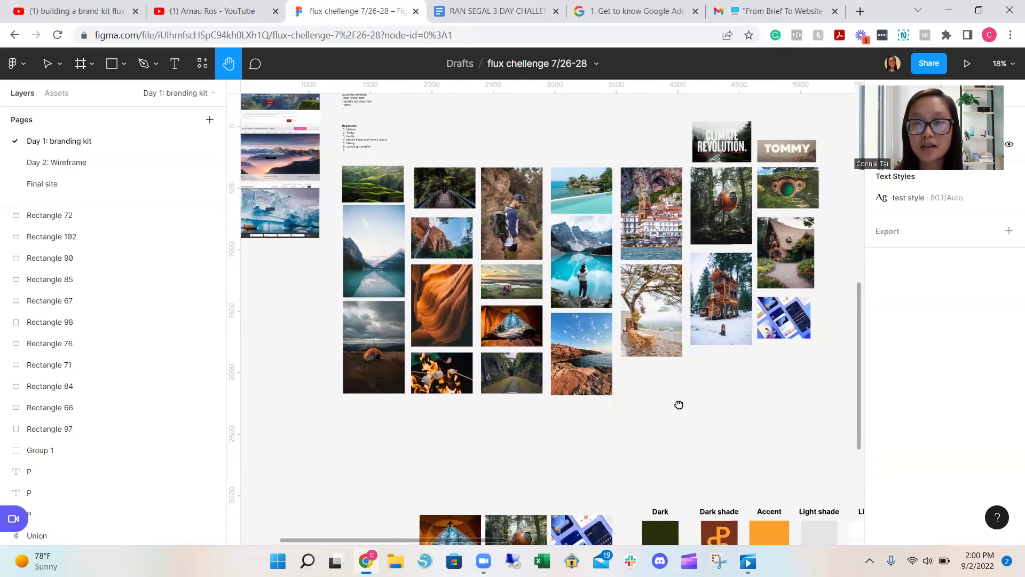
scroll(751, 393, "down", 3)
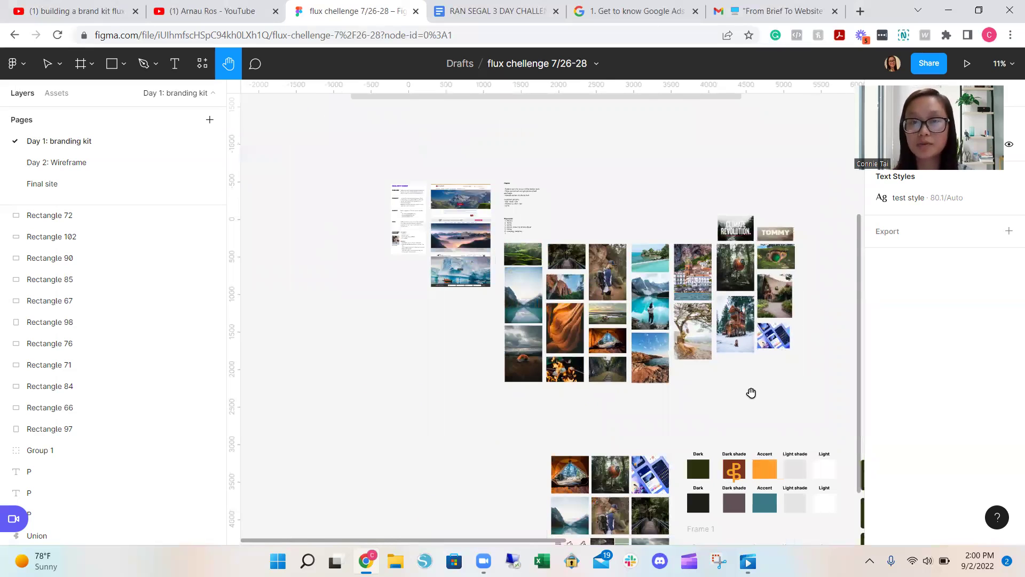
Pan down to the smaller photo grid and the three Dark-to-Light palette rows at 18%
left_click_drag(751, 396, 746, 328)
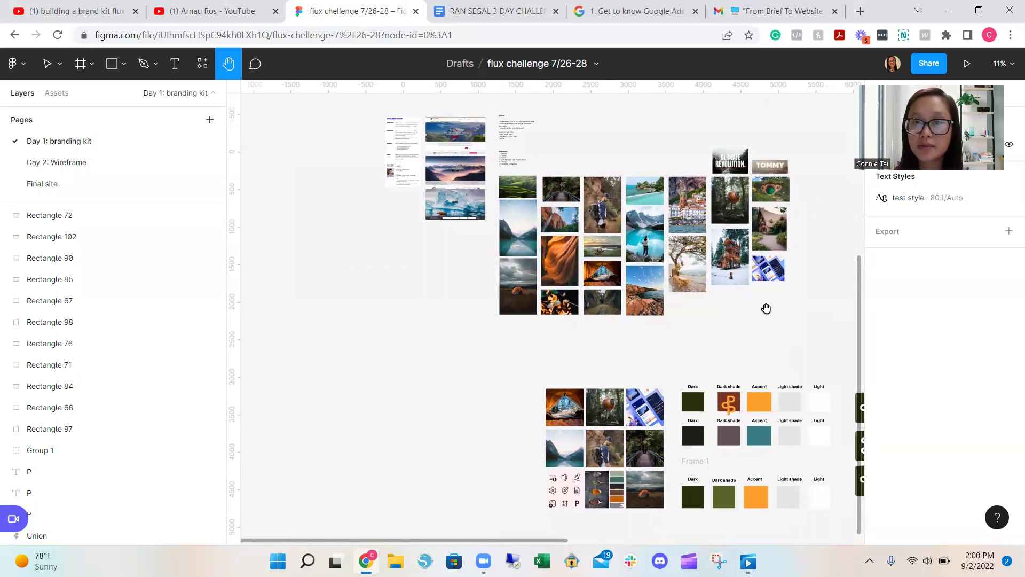
scroll(780, 299, "down", 2)
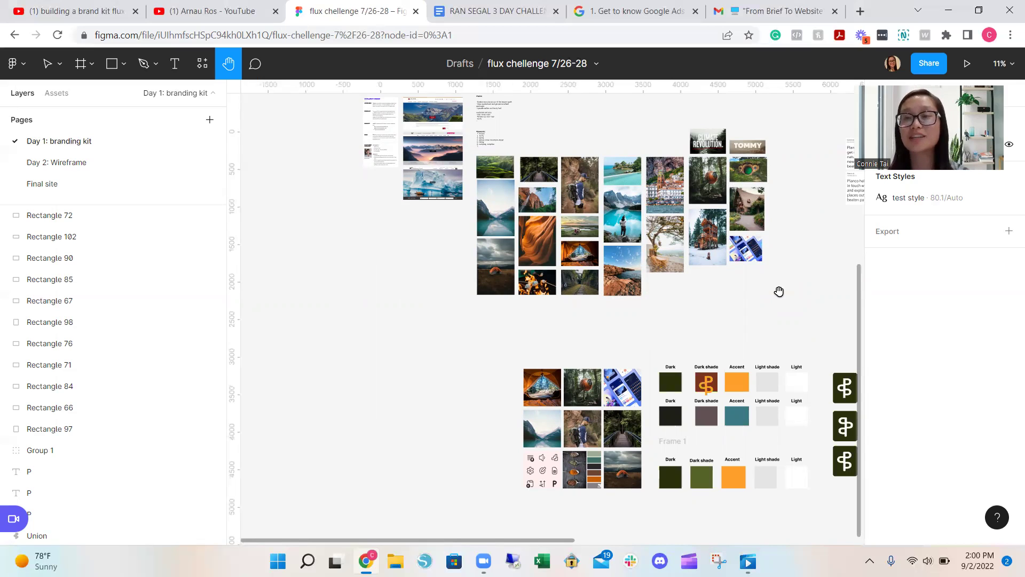
scroll(757, 277, "down", 2)
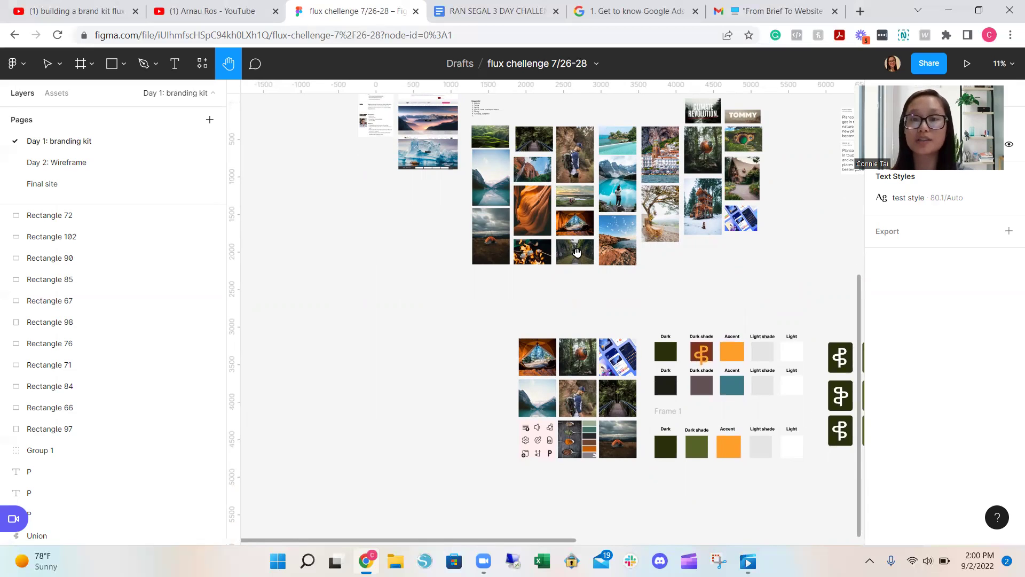
scroll(587, 354, "down", 5)
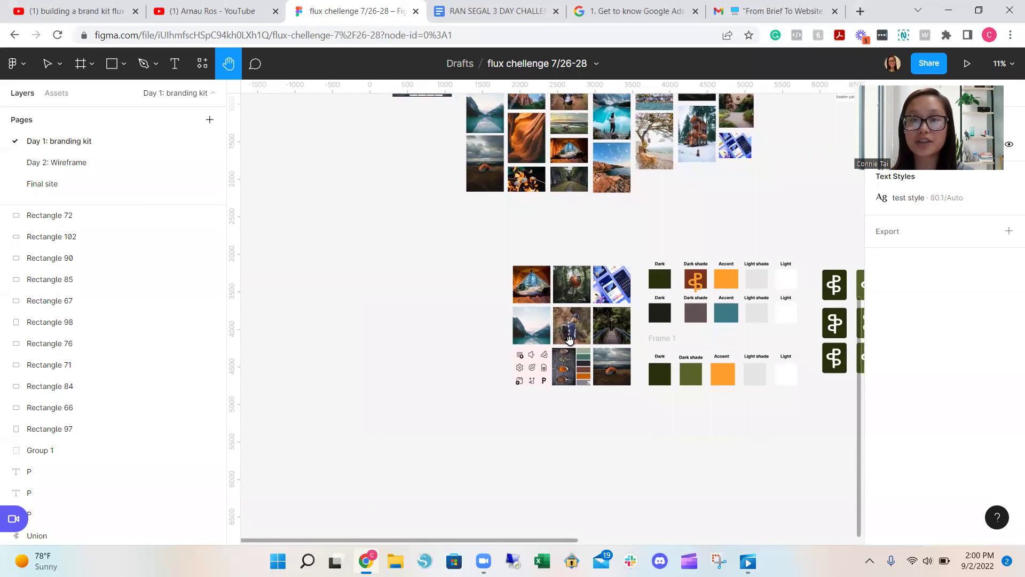
scroll(582, 336, "up", 3)
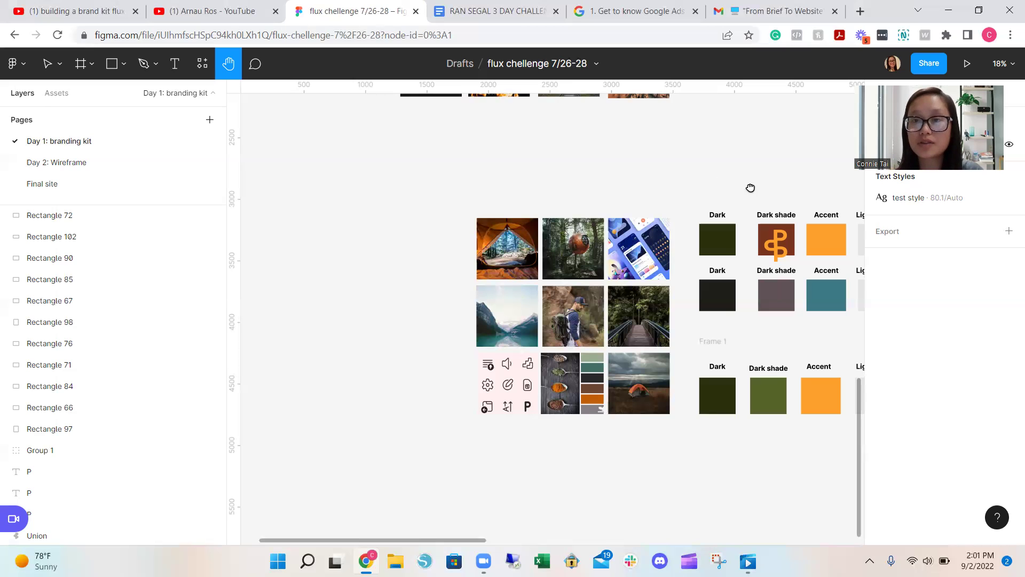
Pan left to reveal the Light swatches and the three dark green P logo tiles
left_click_drag(751, 187, 576, 177)
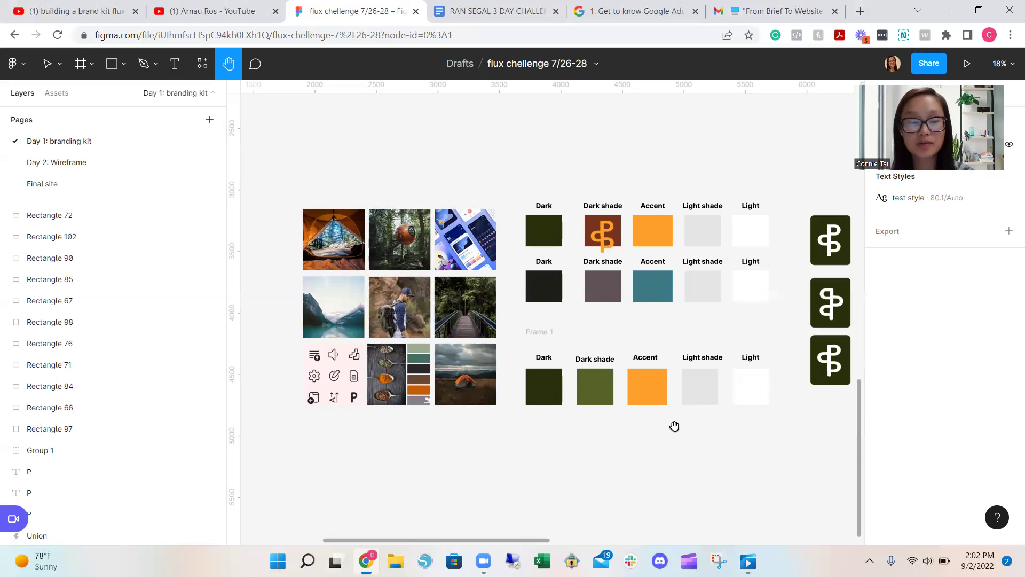
Put the olive green swatch in the third row's Dark shade slot, keeping teal in Accent
key("v")
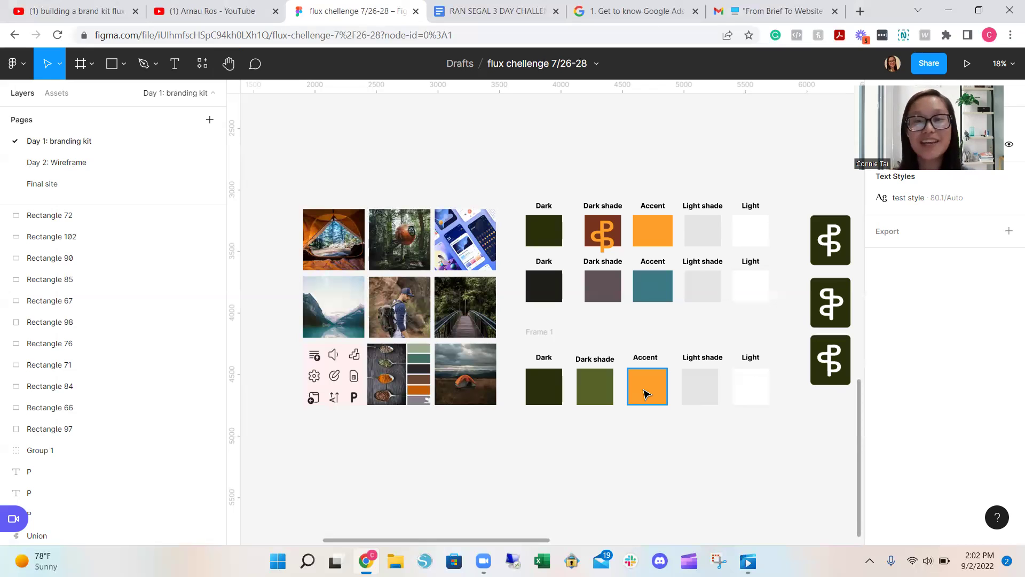
left_click_drag(652, 391, 689, 397)
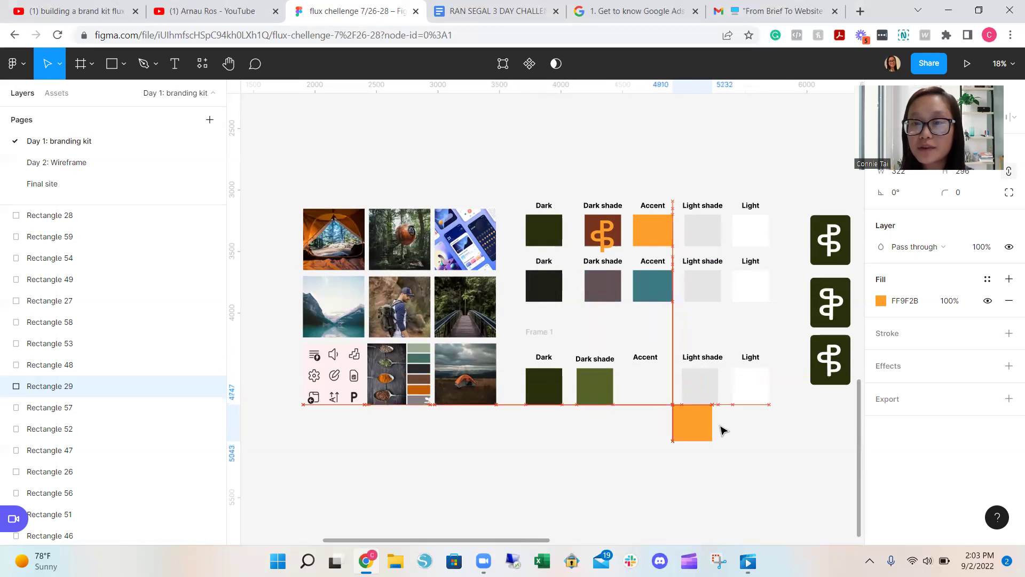
left_click_drag(733, 432, 599, 391)
left_click(716, 461)
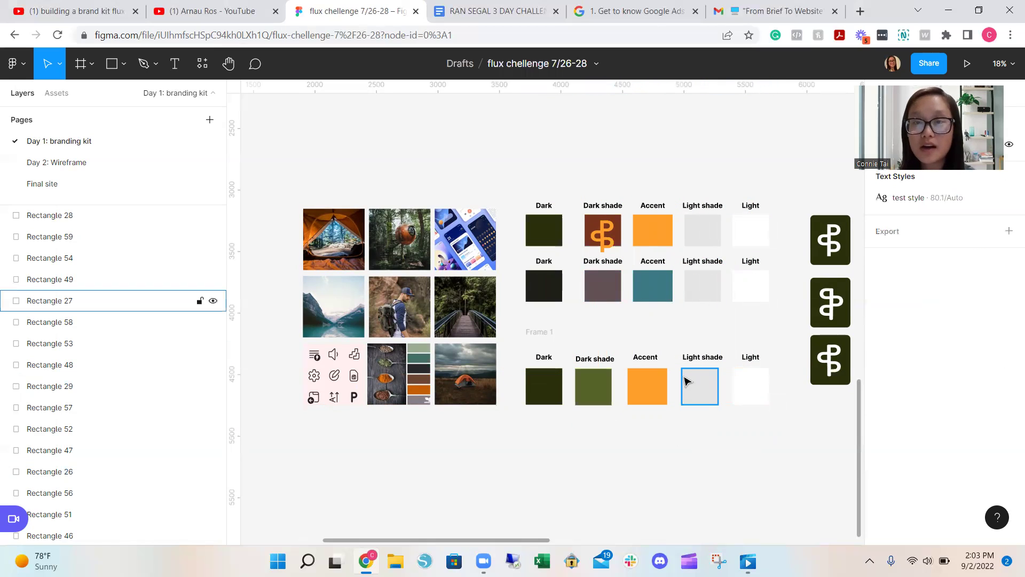
mouse_move(652, 287)
left_mouse_down()
mouse_move(652, 295)
mouse_move(613, 299)
mouse_move(656, 292)
left_mouse_up()
left_click(677, 334)
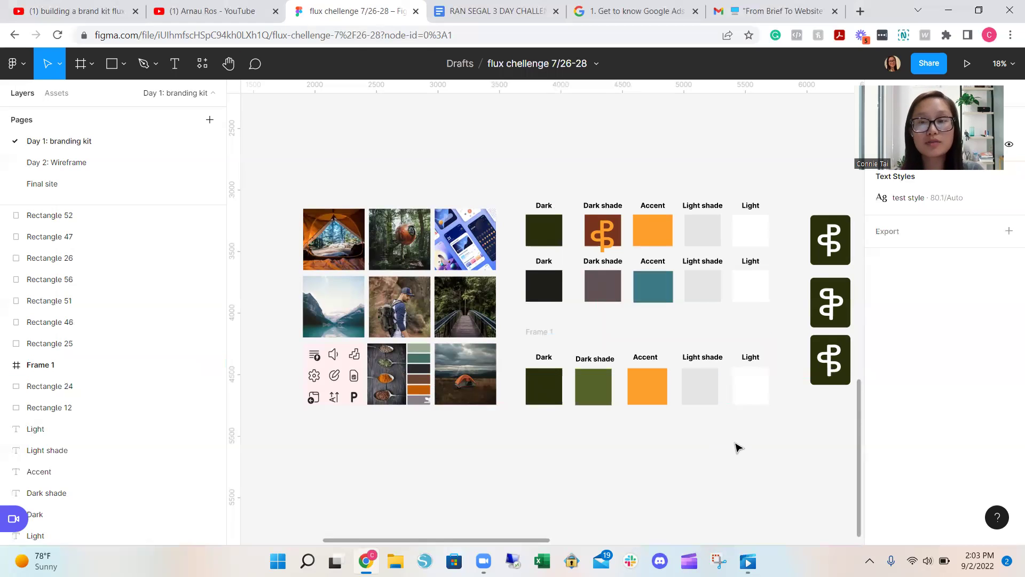
Draw an empty 448×71 frame, Frame 2, below the third colour palette row
scroll(708, 447, "down", 3)
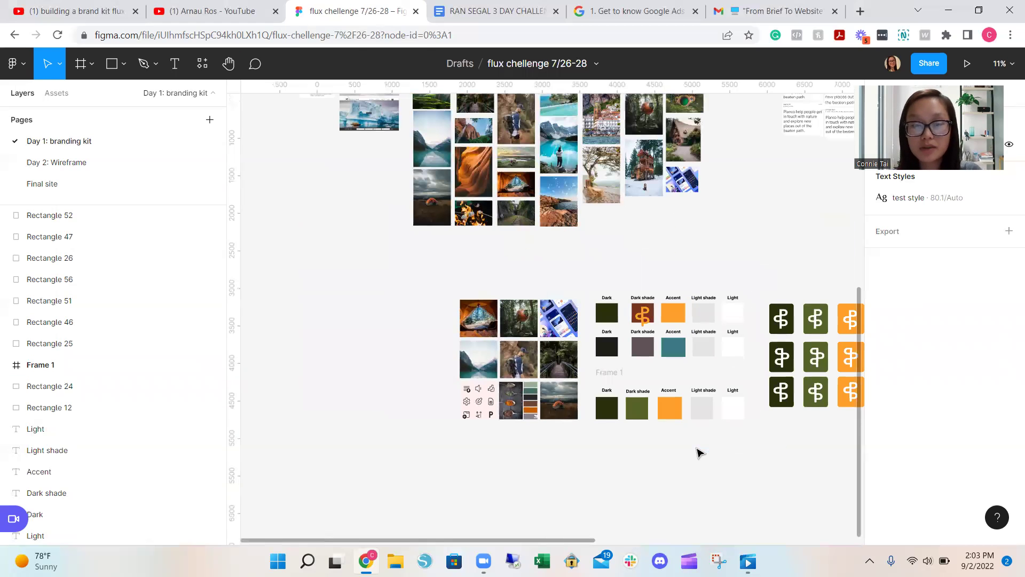
key("f")
left_click_drag(714, 442, 748, 447)
key("h")
scroll(778, 449, "right", 5)
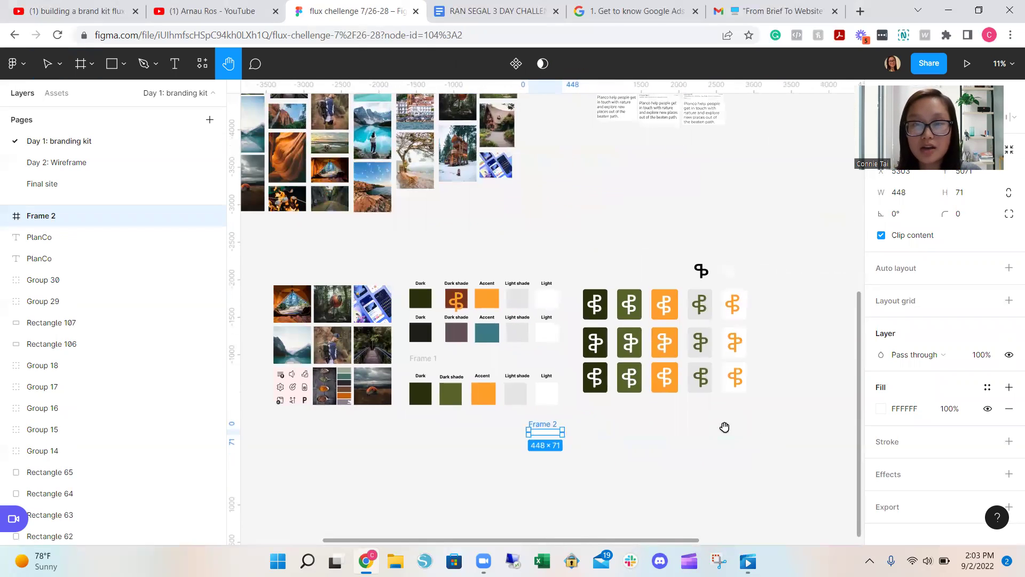
scroll(718, 432, "right", 1)
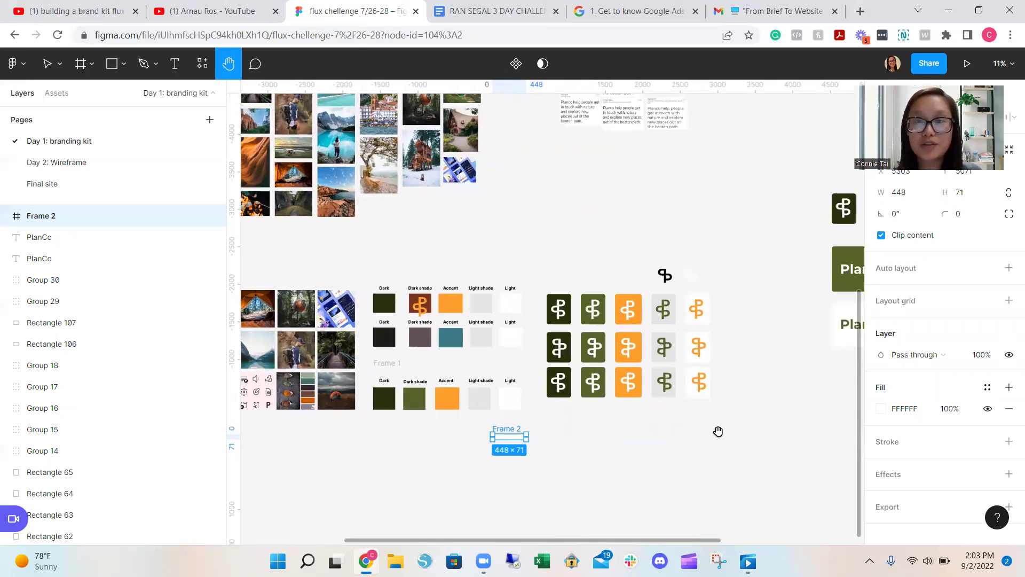
scroll(733, 428, "up", 3)
scroll(733, 428, "down", 2)
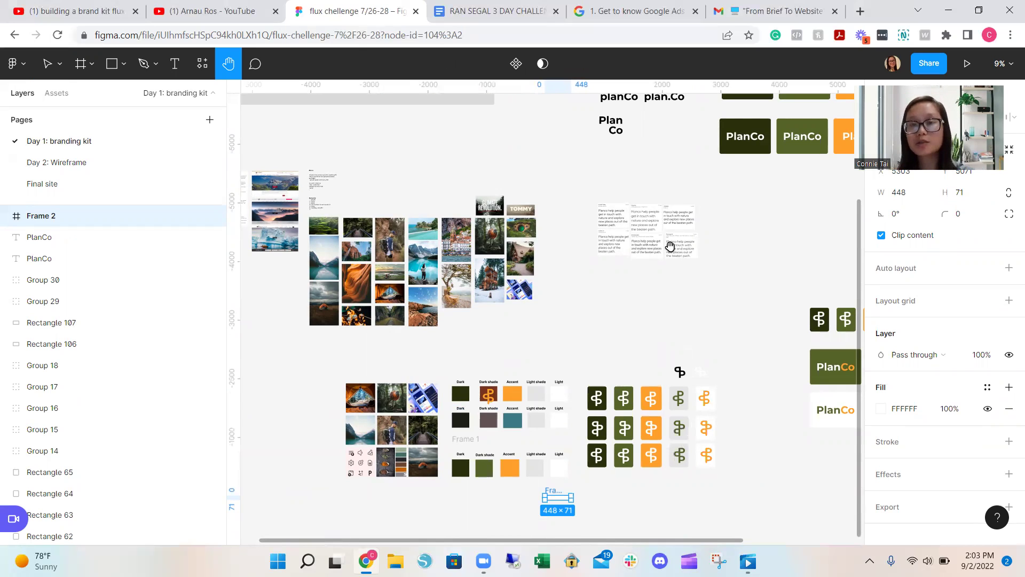
scroll(669, 195, "up", 5)
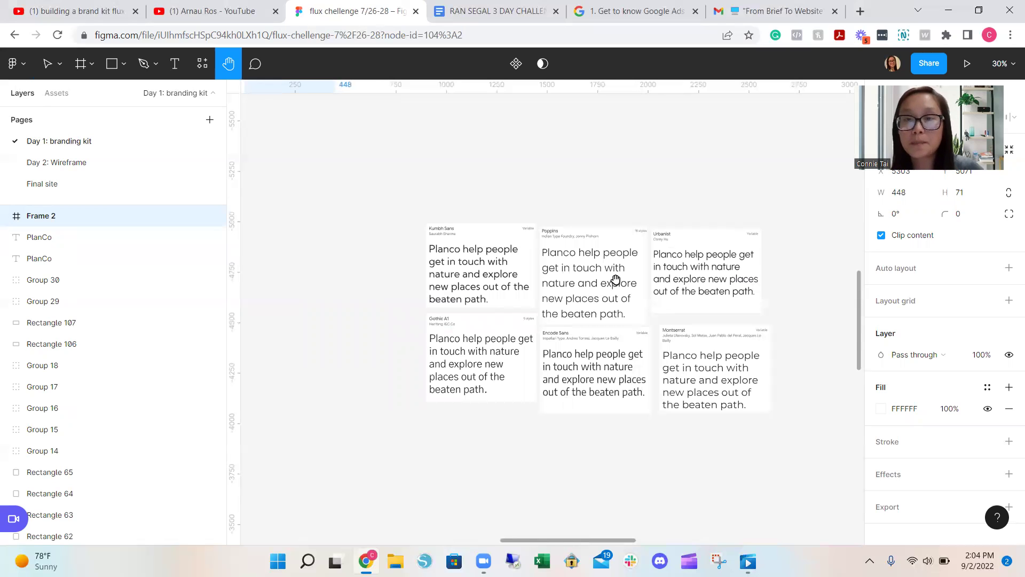
scroll(713, 304, "up", 3)
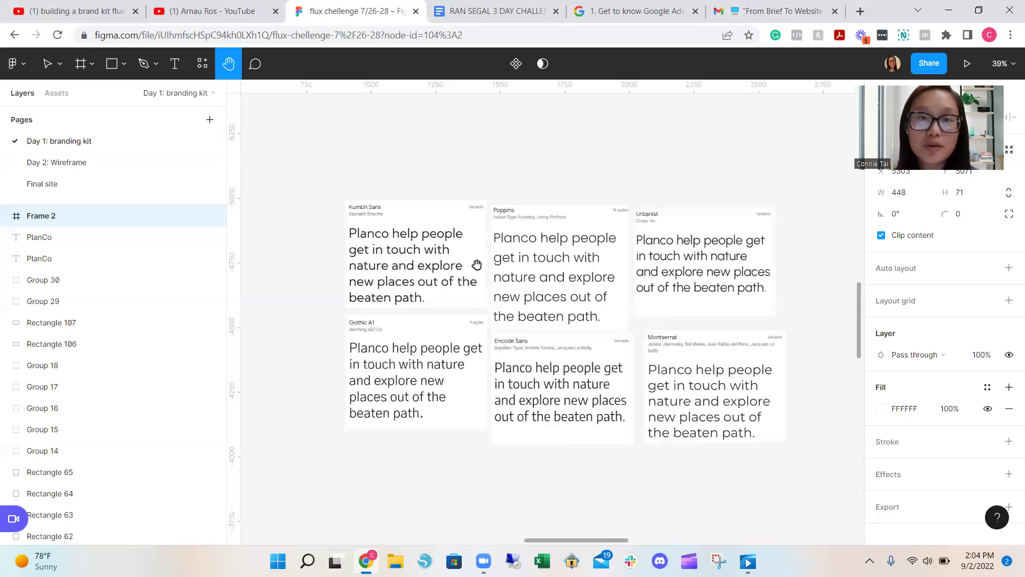
scroll(477, 275, "up", 5)
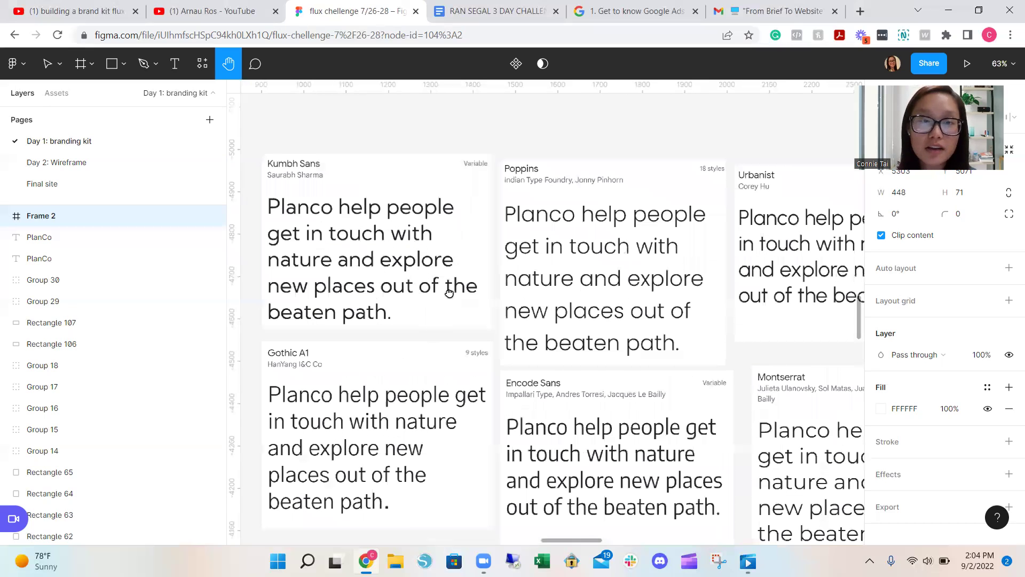
scroll(456, 286, "down", 2)
scroll(455, 287, "left", 1)
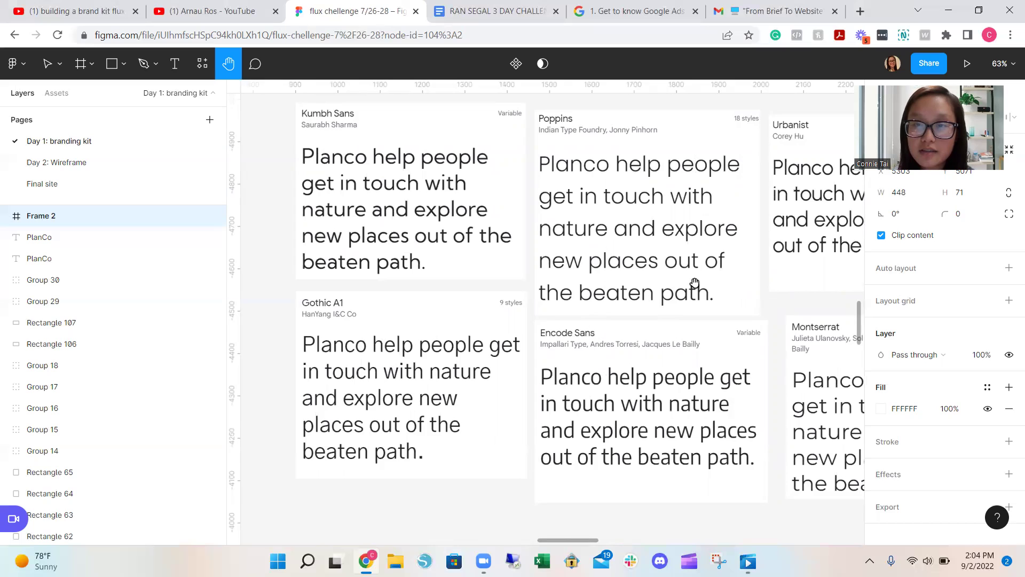
scroll(694, 284, "right", 5)
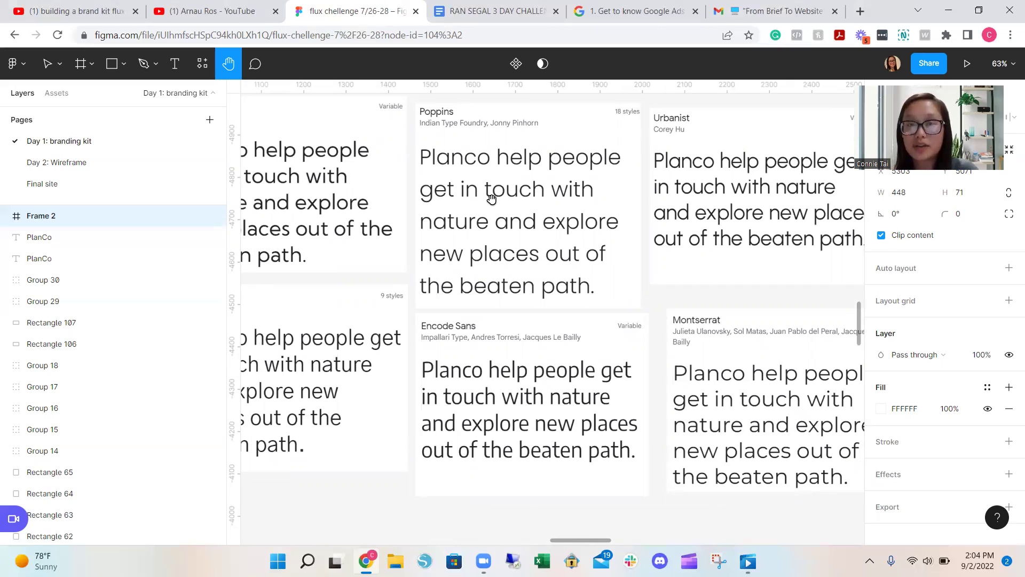
scroll(536, 250, "down", 2)
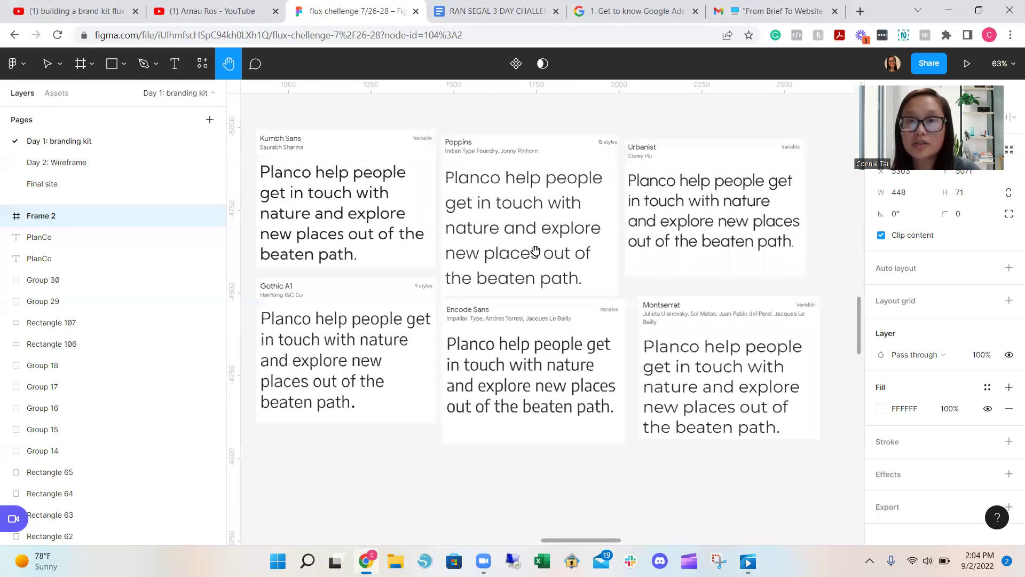
scroll(536, 250, "down", 3)
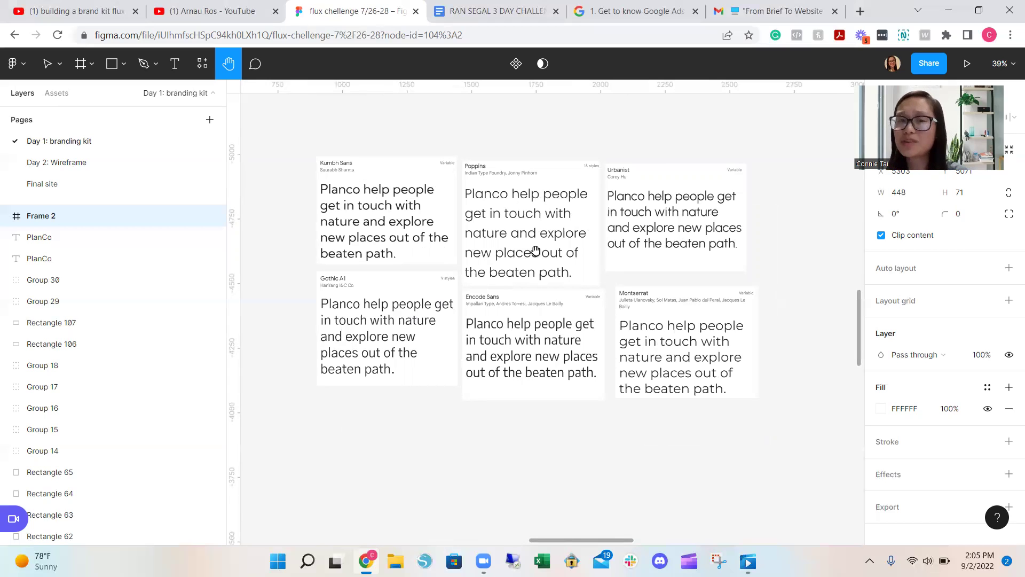
scroll(536, 250, "down", 2)
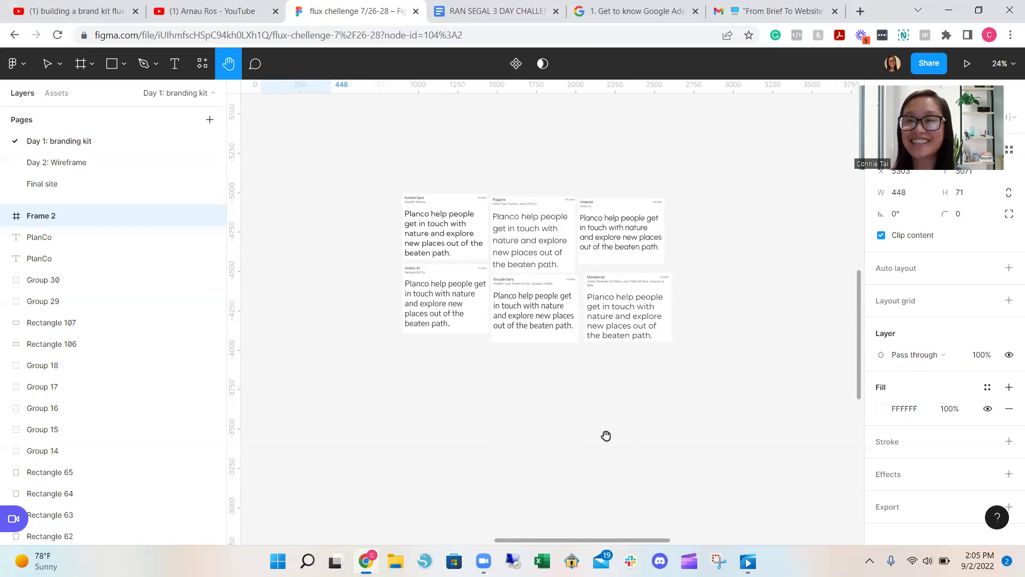
scroll(593, 390, "down", 2)
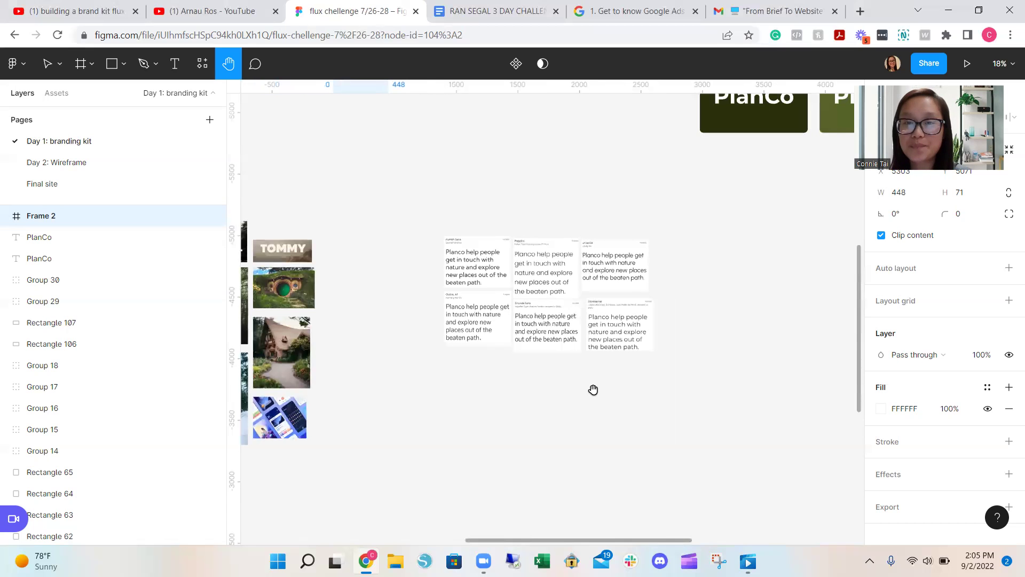
scroll(596, 331, "up", 4)
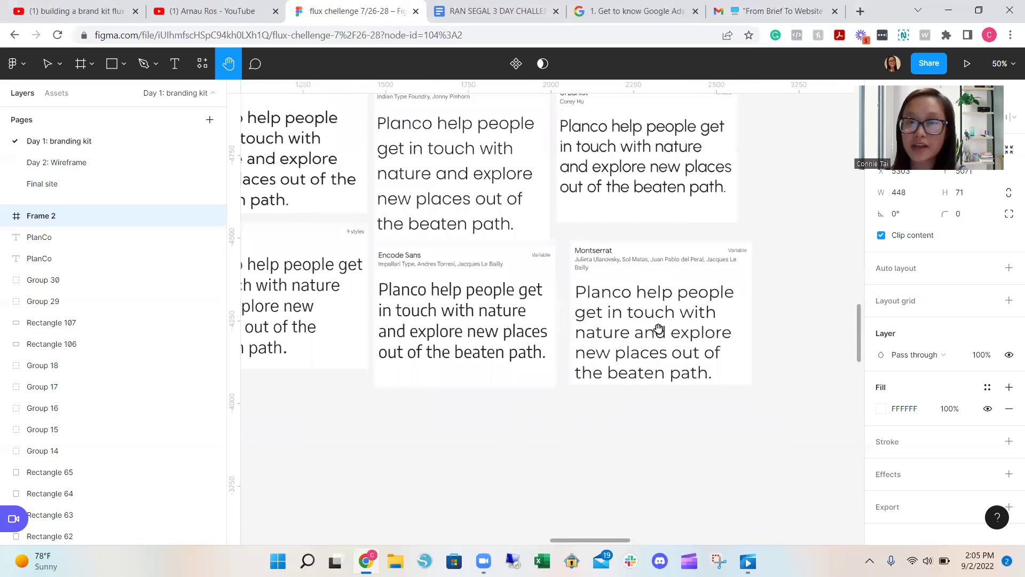
scroll(657, 348, "down", 5)
left_click_drag(667, 414, 633, 169)
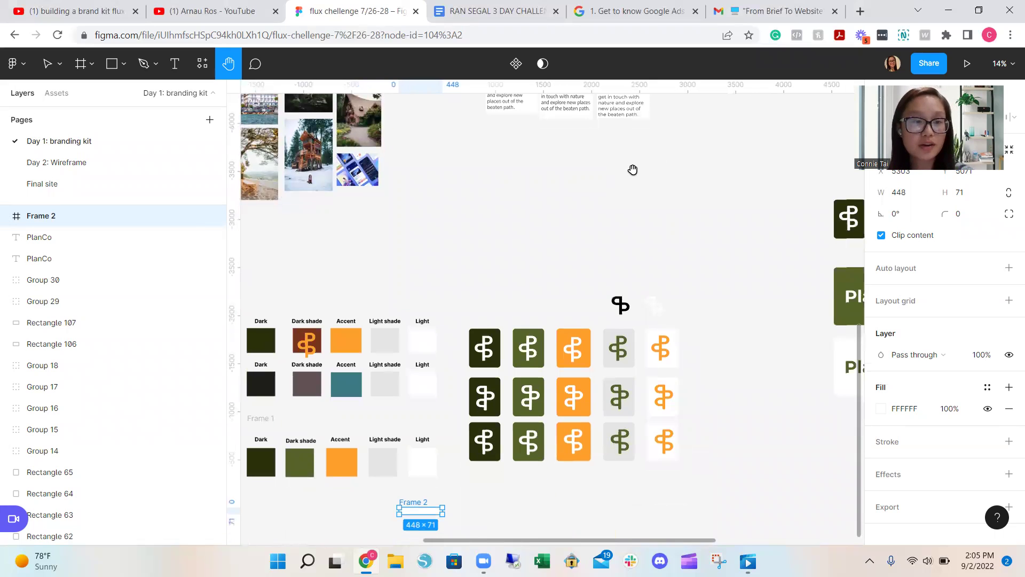
left_click_drag(702, 320, 716, 285)
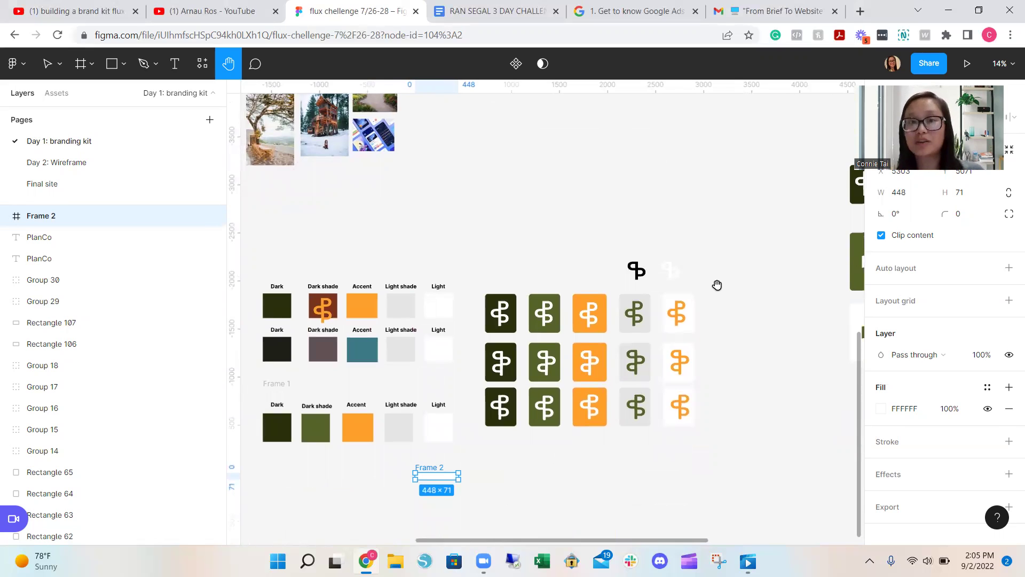
scroll(717, 285, "down", 6)
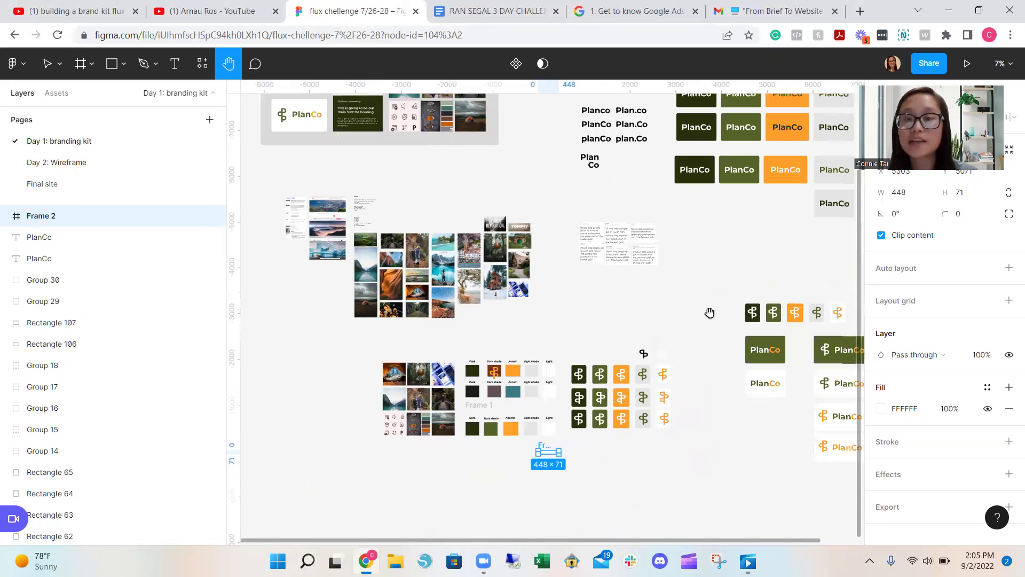
scroll(710, 313, "down", 2)
scroll(668, 350, "up", 4)
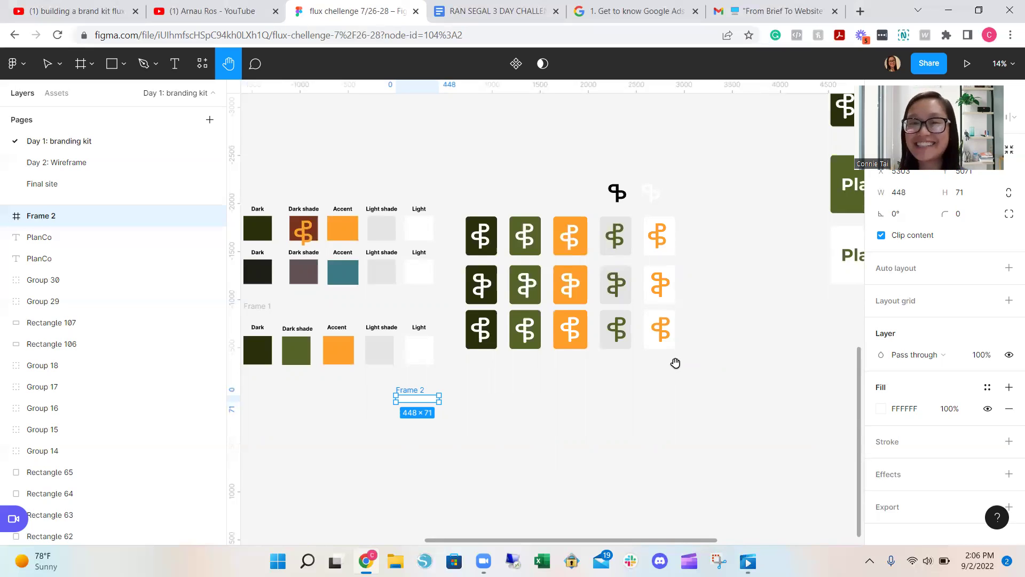
scroll(593, 366, "down", 4)
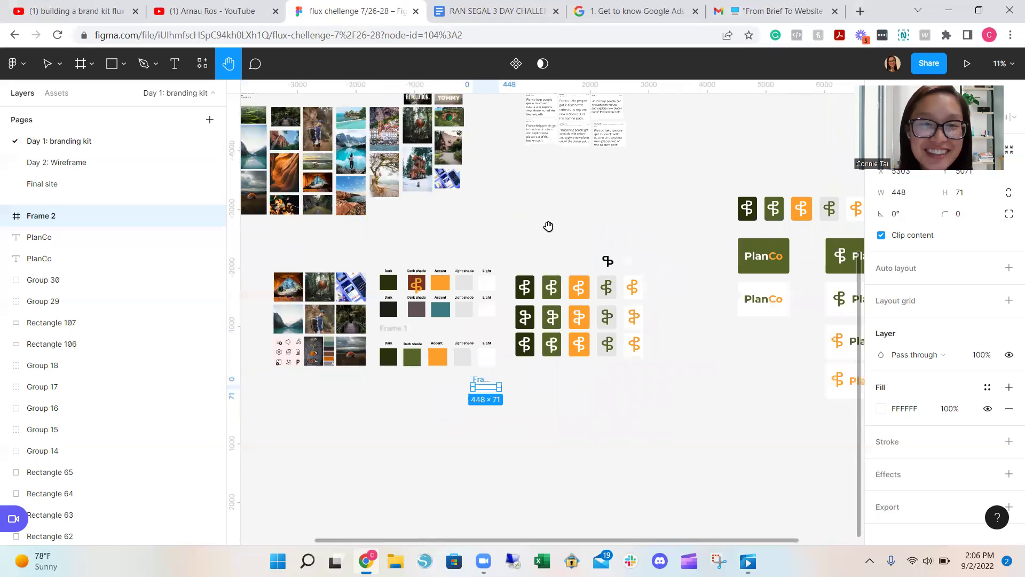
scroll(630, 314, "up", 5)
scroll(631, 313, "left", 5)
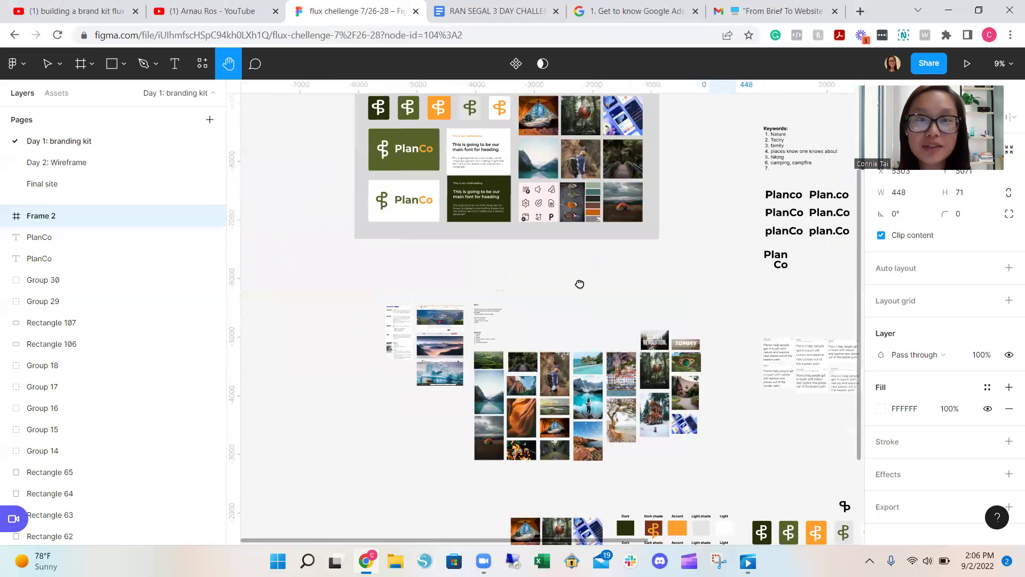
scroll(591, 304, "right", 3)
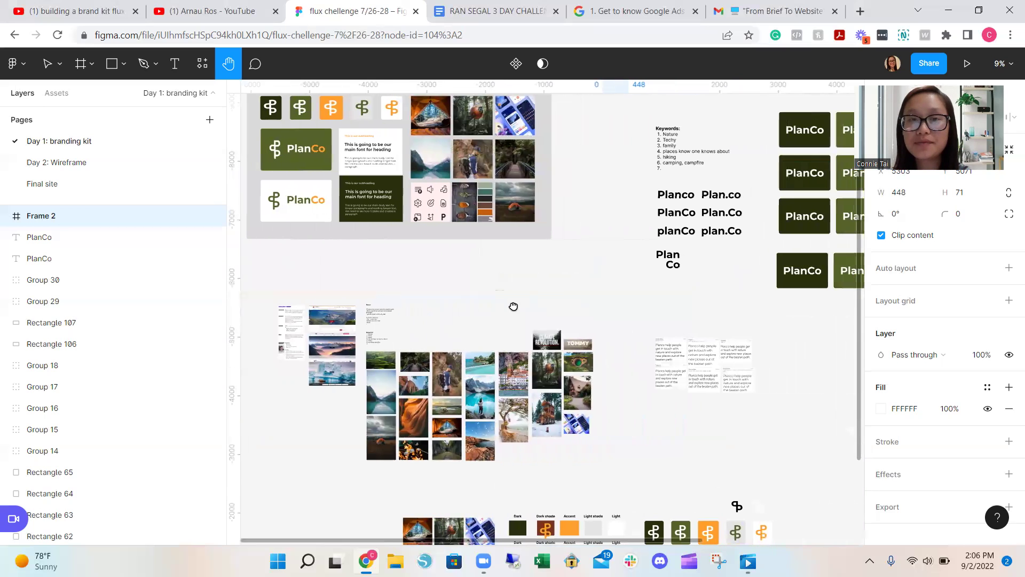
scroll(709, 427, "down", 1)
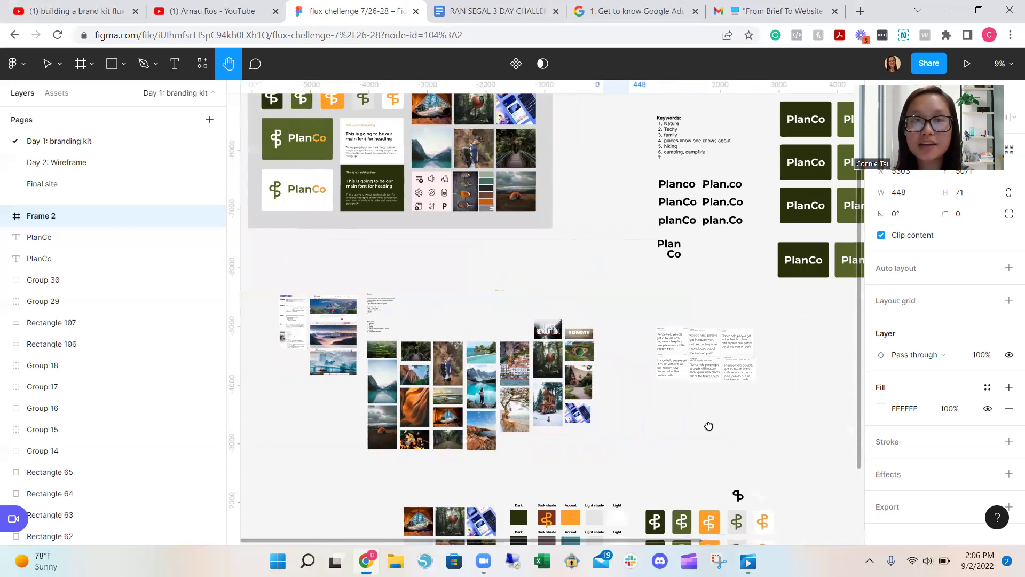
scroll(709, 426, "down", 5)
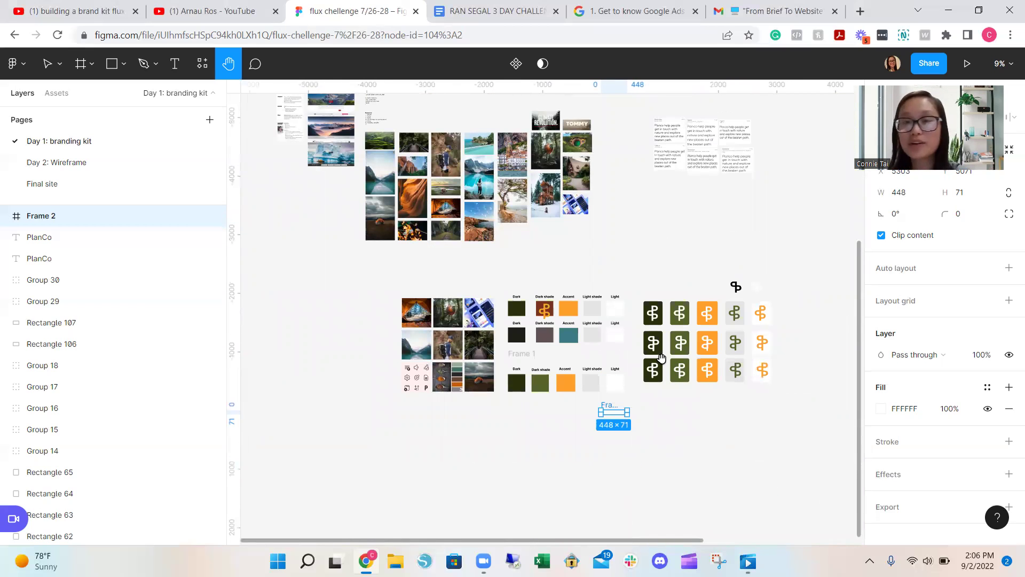
scroll(698, 345, "right", 2)
scroll(698, 345, "down", 1)
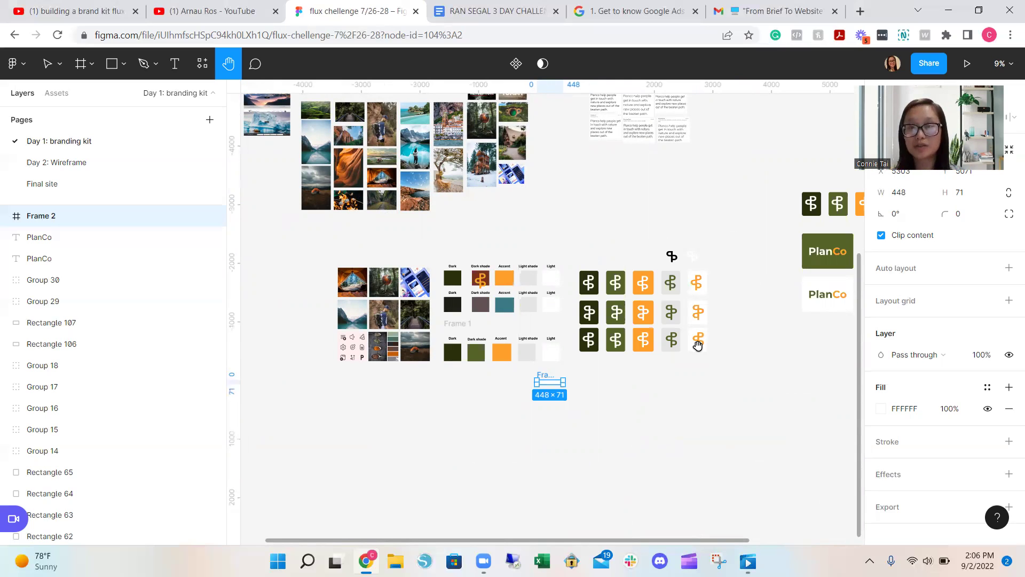
scroll(697, 345, "up", 5)
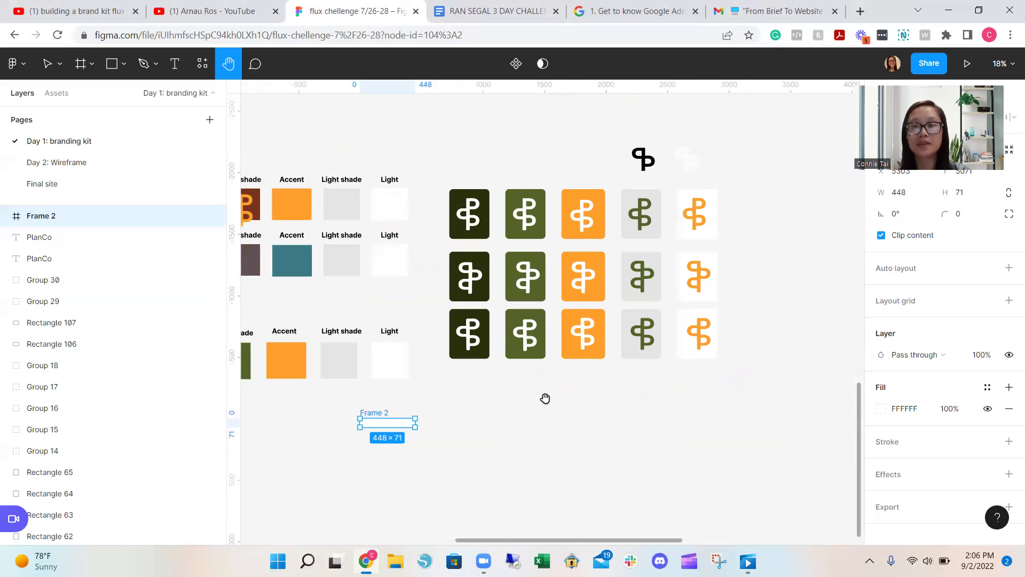
scroll(545, 398, "down", 5)
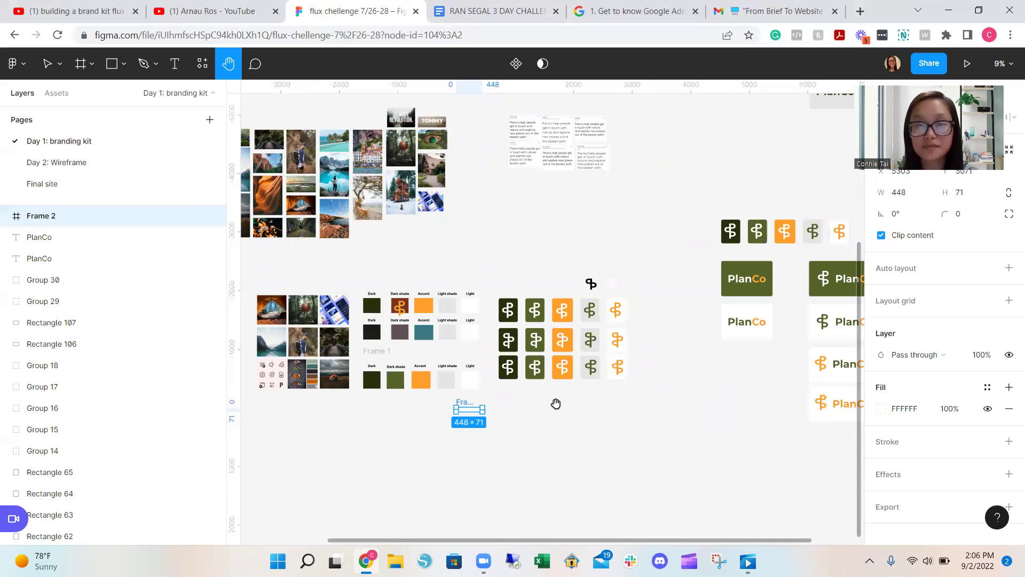
left_click_drag(634, 431, 543, 448)
left_click_drag(624, 417, 547, 448)
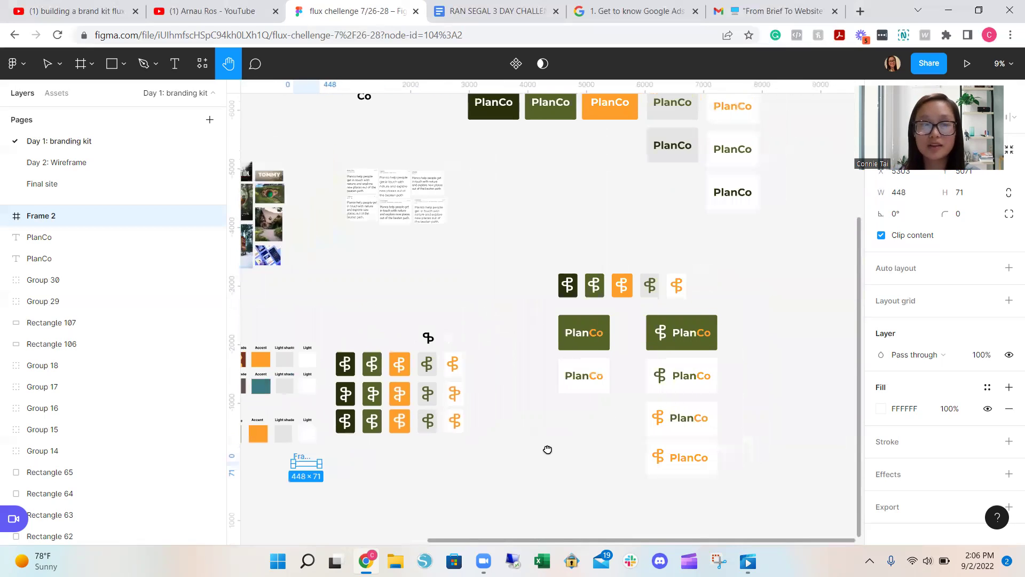
left_click_drag(655, 233, 675, 329)
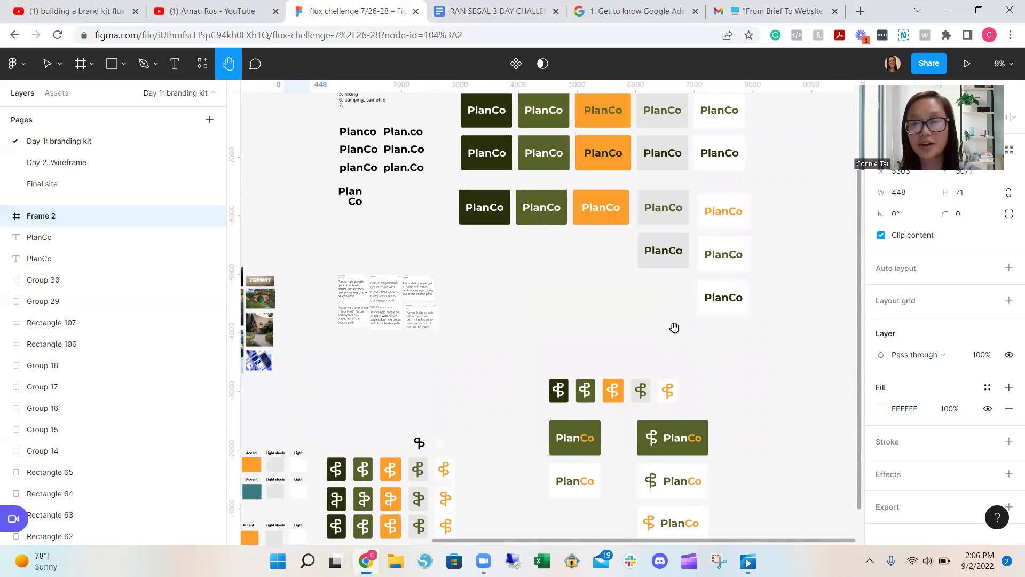
left_click_drag(419, 266, 526, 379)
left_click_drag(519, 138, 519, 194)
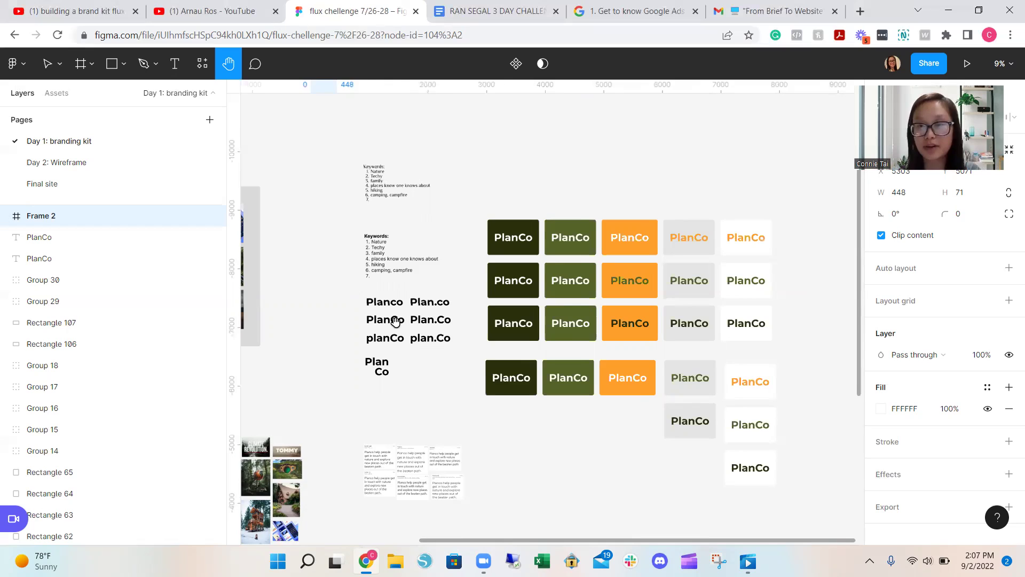
scroll(395, 320, "left", 15)
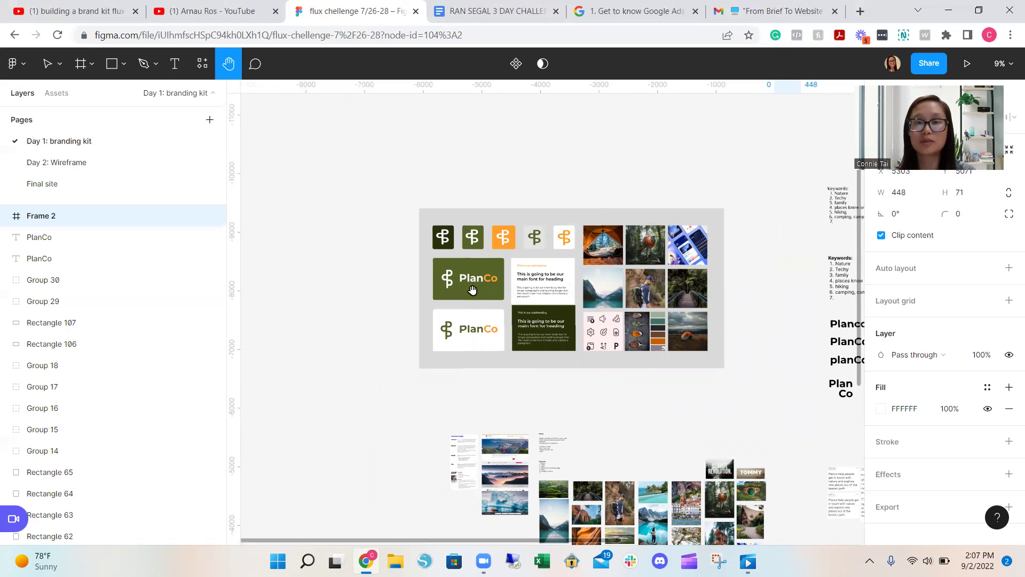
left_click_drag(687, 402, 218, 293)
scroll(462, 330, "right", 2)
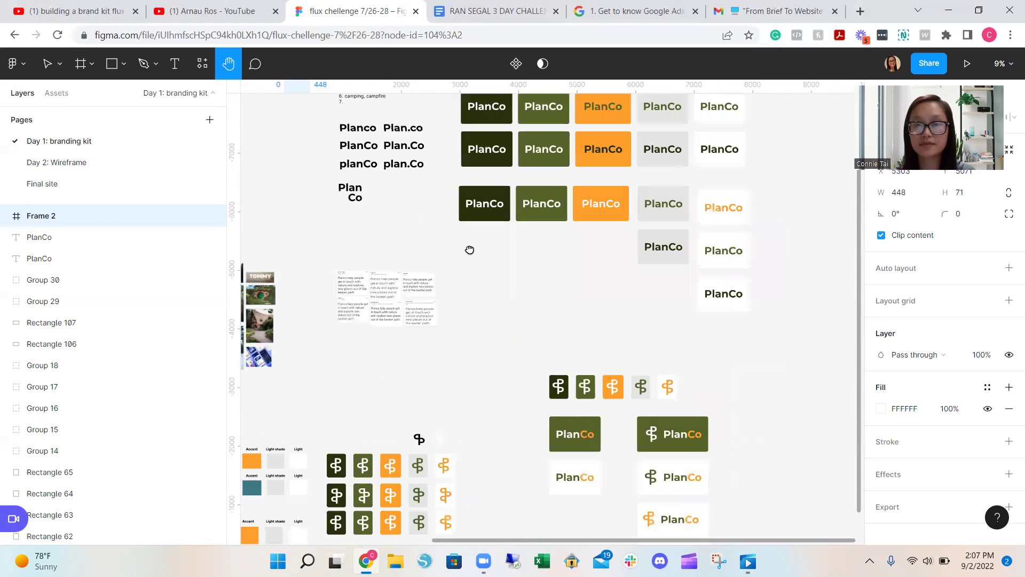
scroll(469, 248, "down", 4)
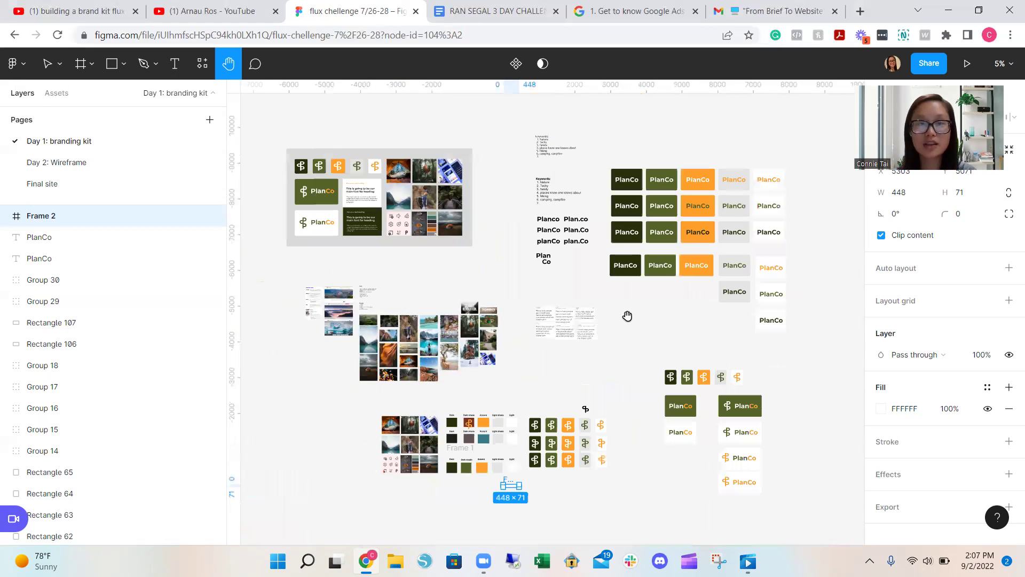
left_click_drag(627, 316, 657, 316)
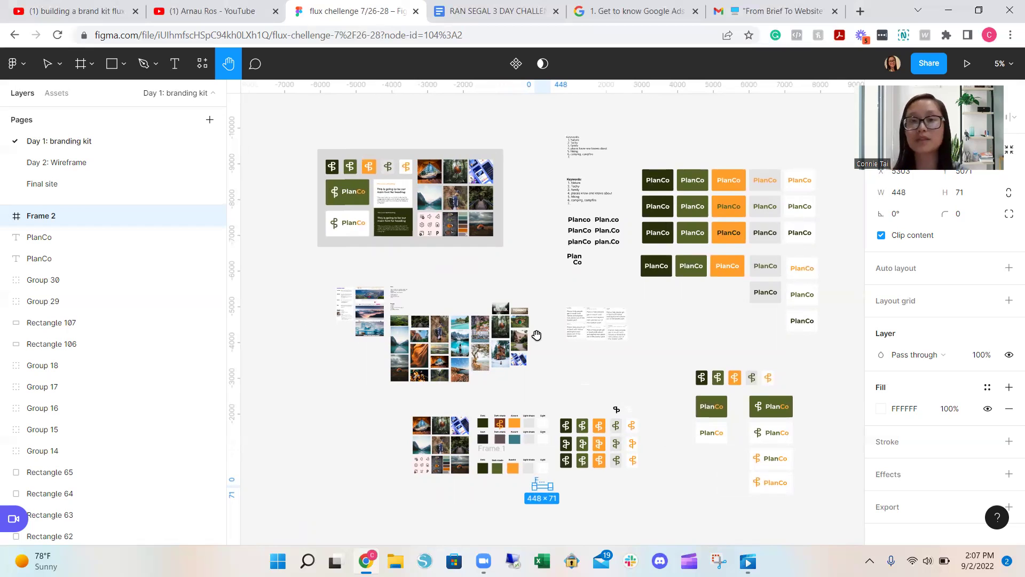
scroll(344, 218, "up", 3)
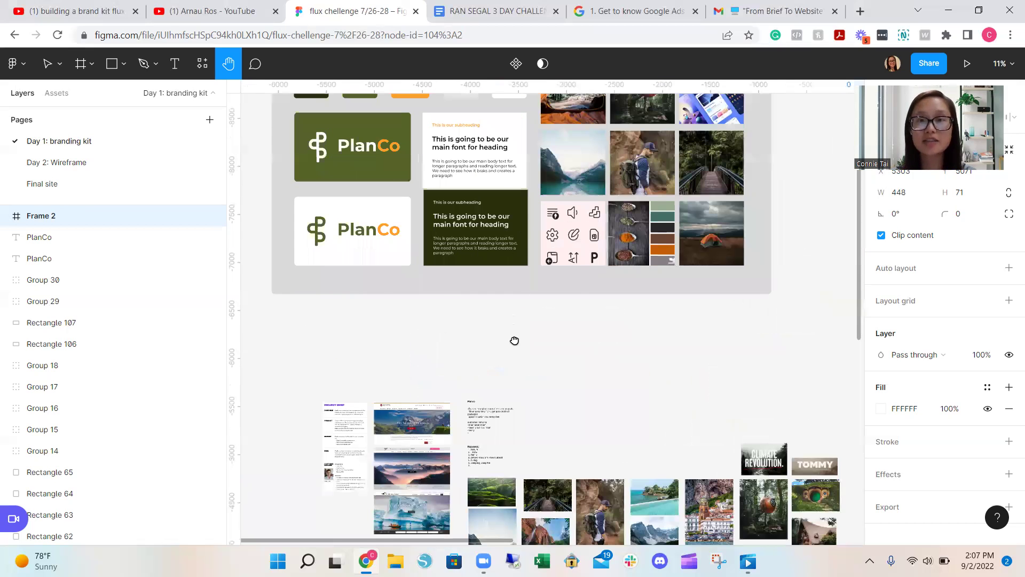
scroll(514, 340, "up", 3)
scroll(516, 351, "up", 1)
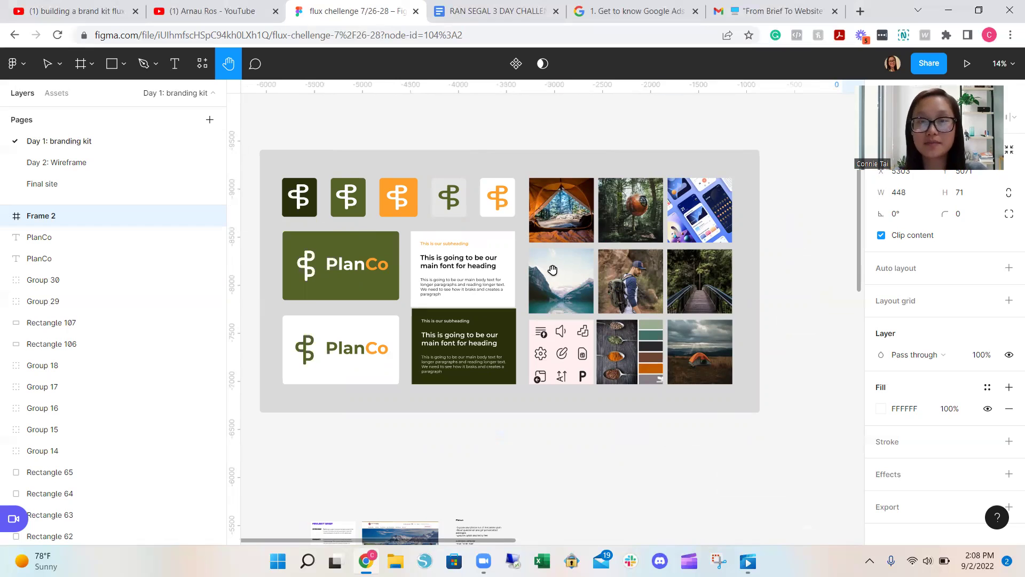
scroll(550, 271, "down", 5)
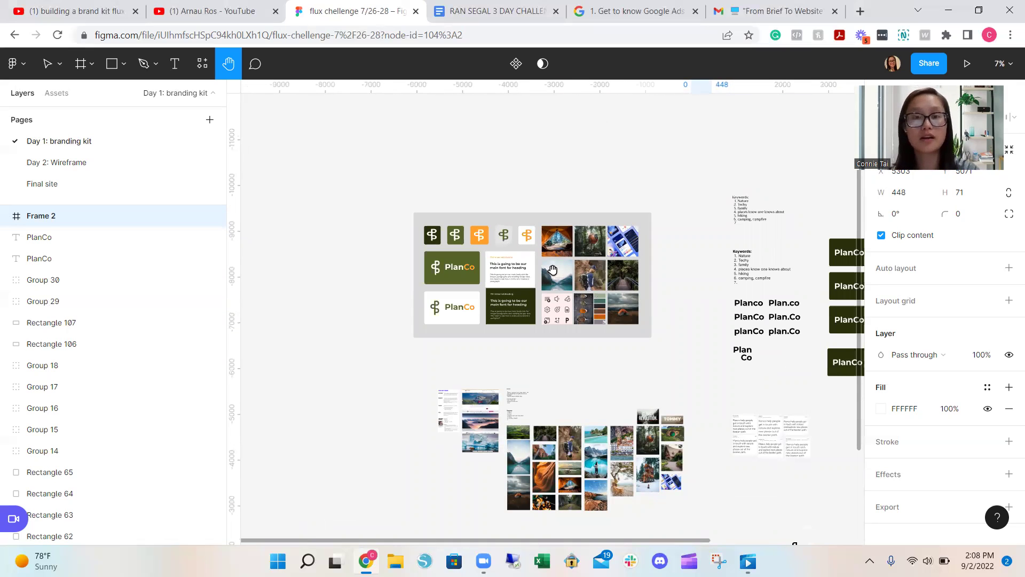
Open the Day 2: Wireframe page and zoom in on the Desktop 1 wireframe sections
left_click(160, 163)
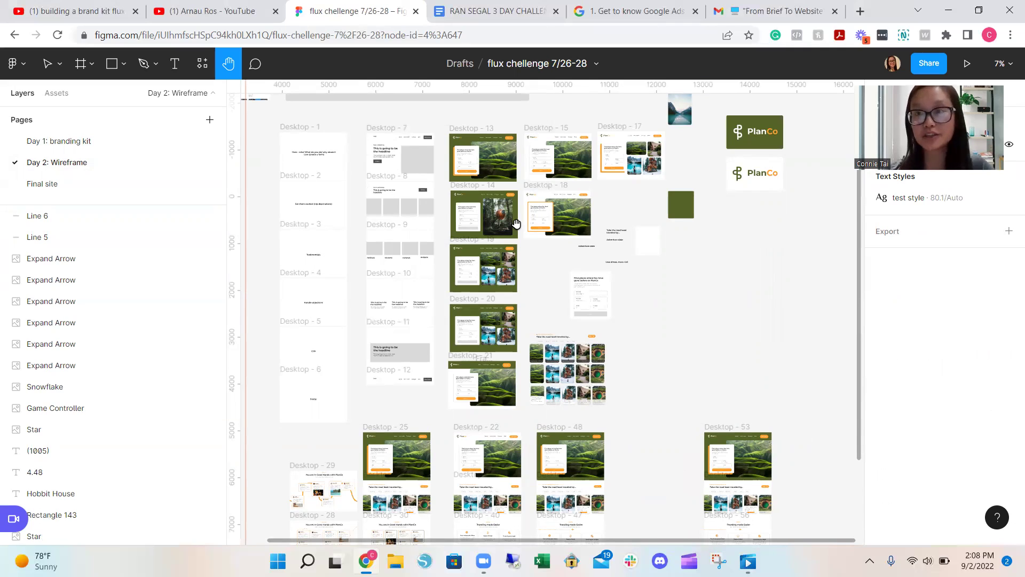
scroll(507, 308, "up", 3)
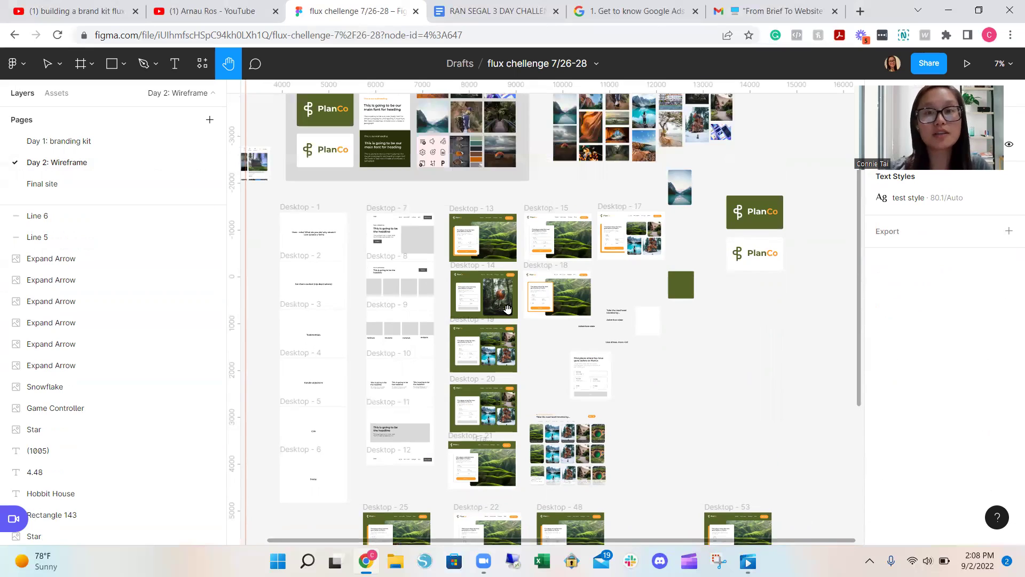
scroll(507, 308, "up", 3)
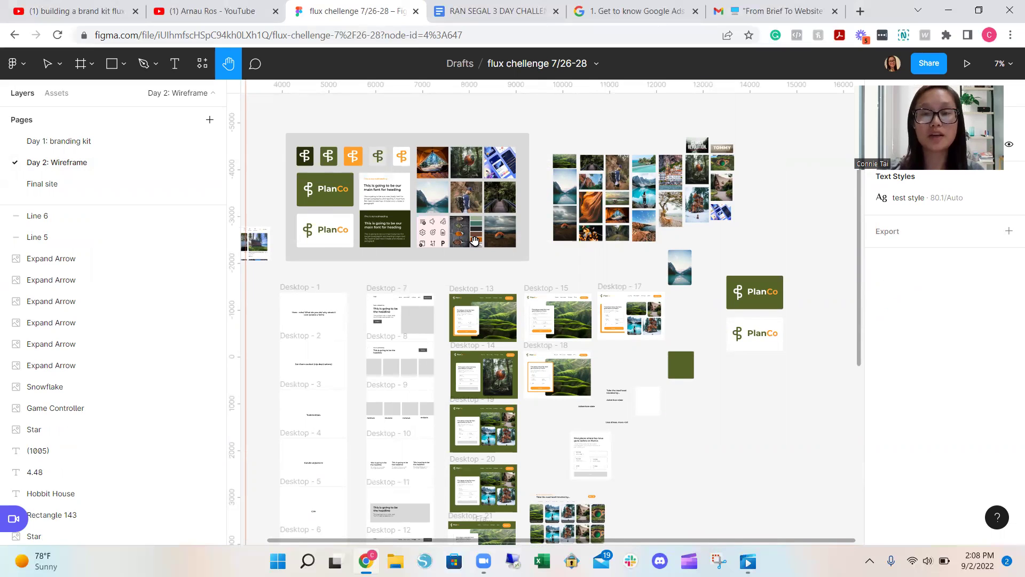
scroll(502, 229, "down", 2)
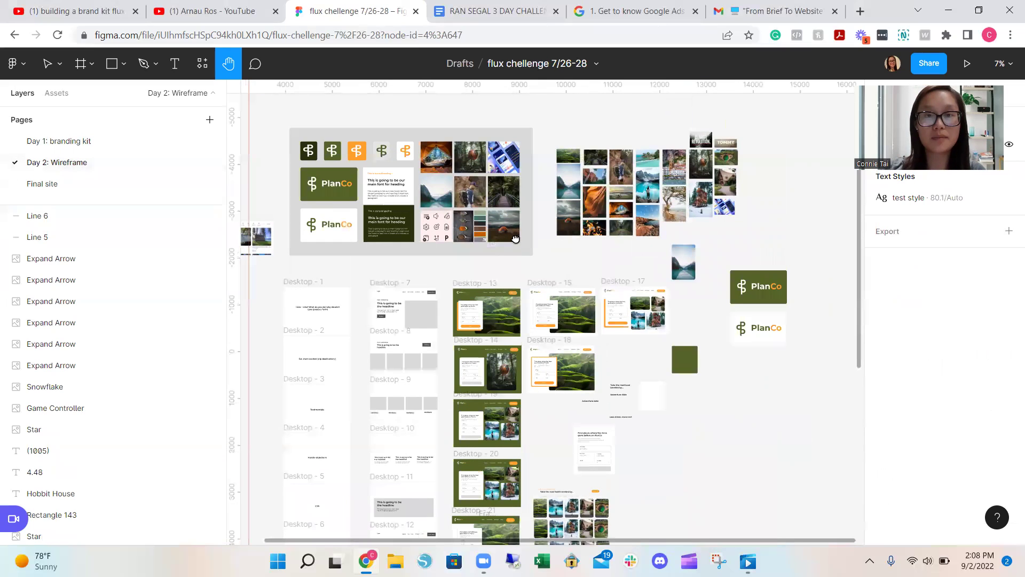
scroll(505, 216, "down", 2)
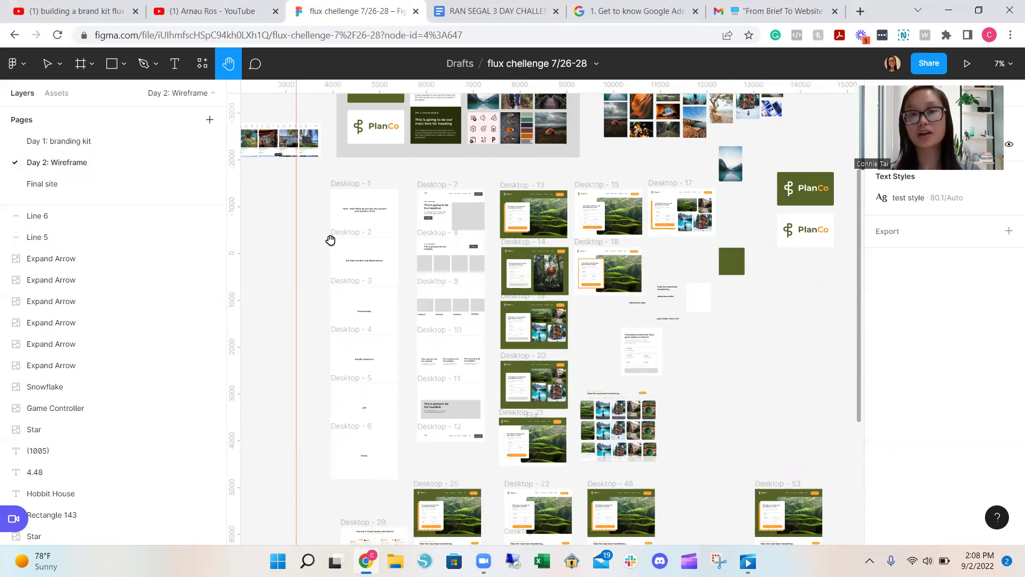
left_click_drag(322, 236, 495, 201)
scroll(499, 194, "up", 3)
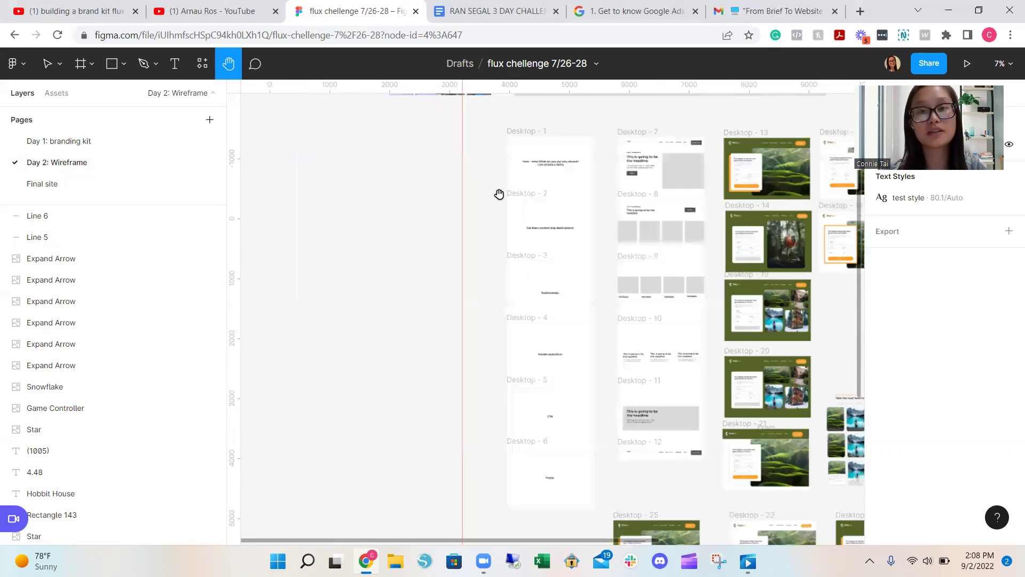
scroll(499, 193, "up", 3)
left_click_drag(597, 169, 560, 179)
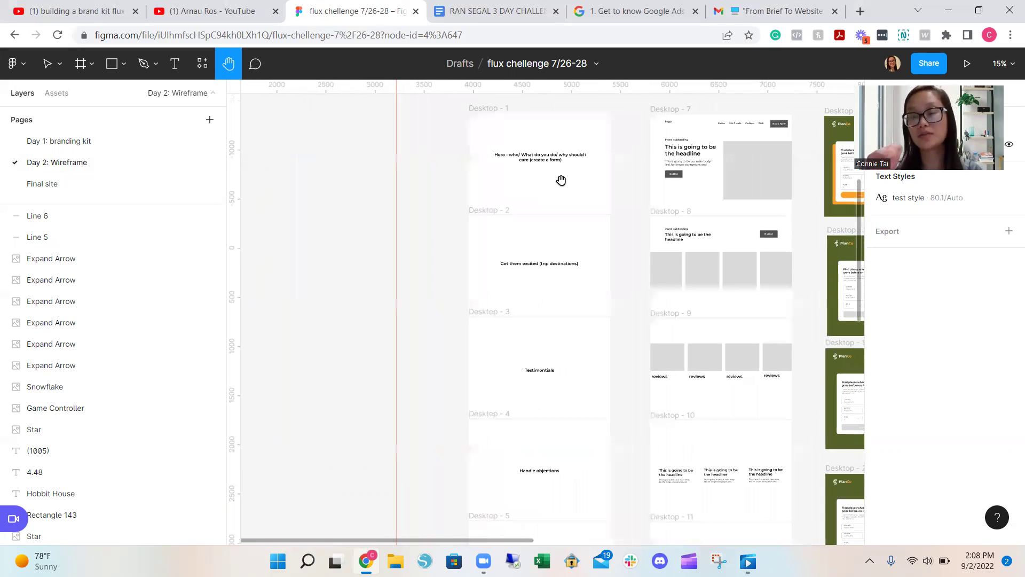
left_click(505, 11)
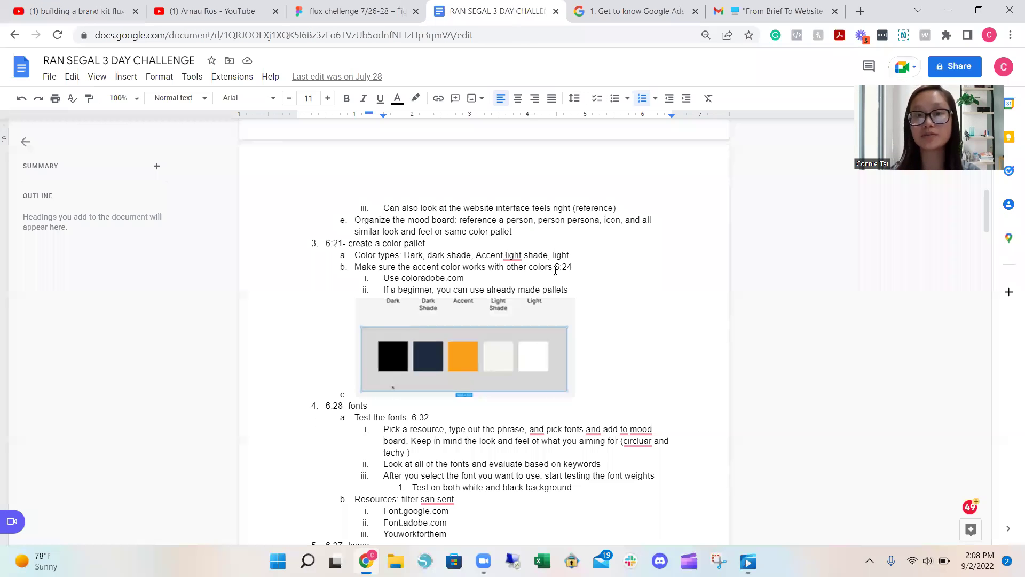
scroll(561, 284, "down", 5)
scroll(562, 286, "down", 3)
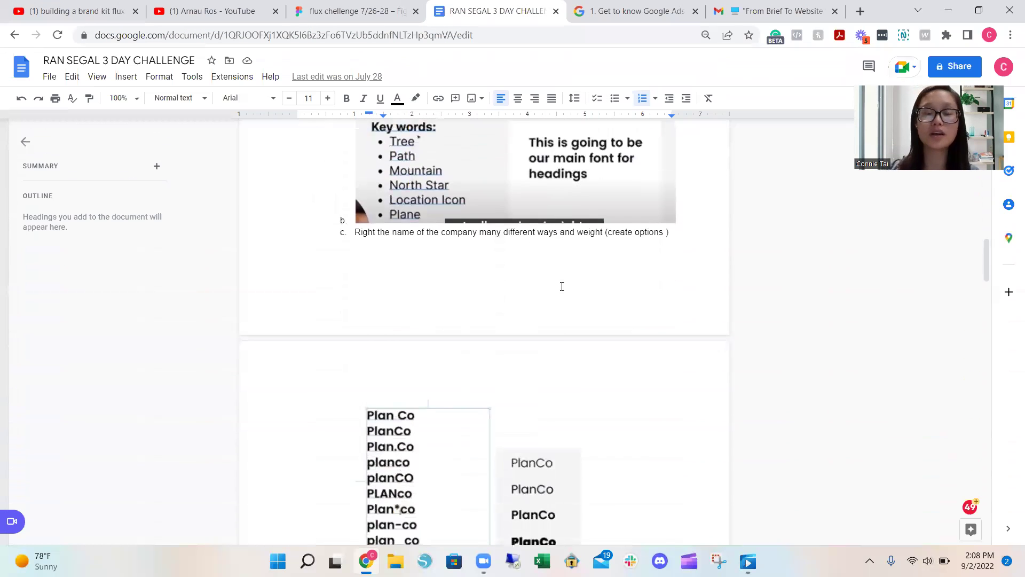
scroll(562, 286, "down", 6)
left_click(355, 12)
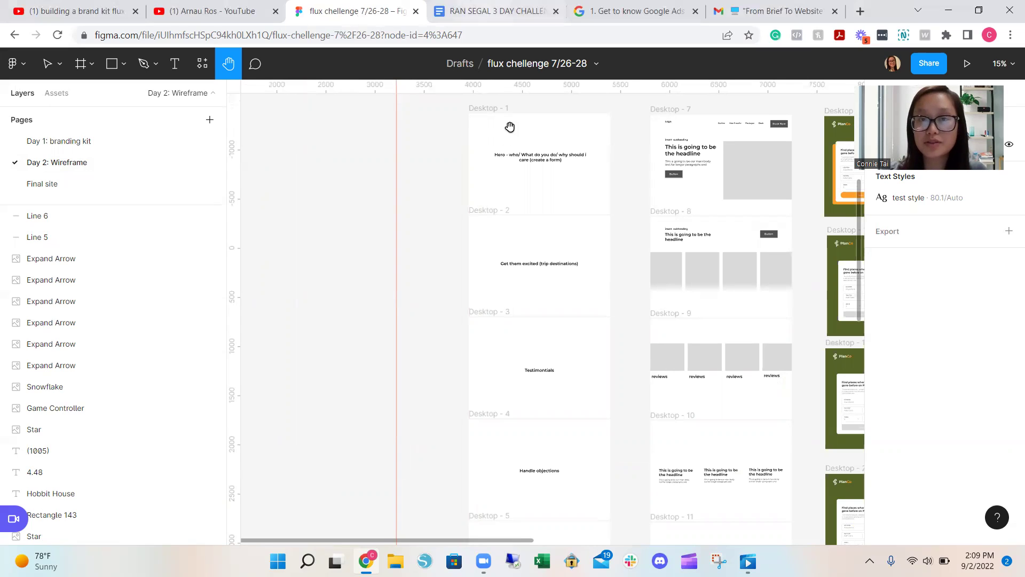
scroll(447, 201, "right", 2)
scroll(446, 201, "up", 1)
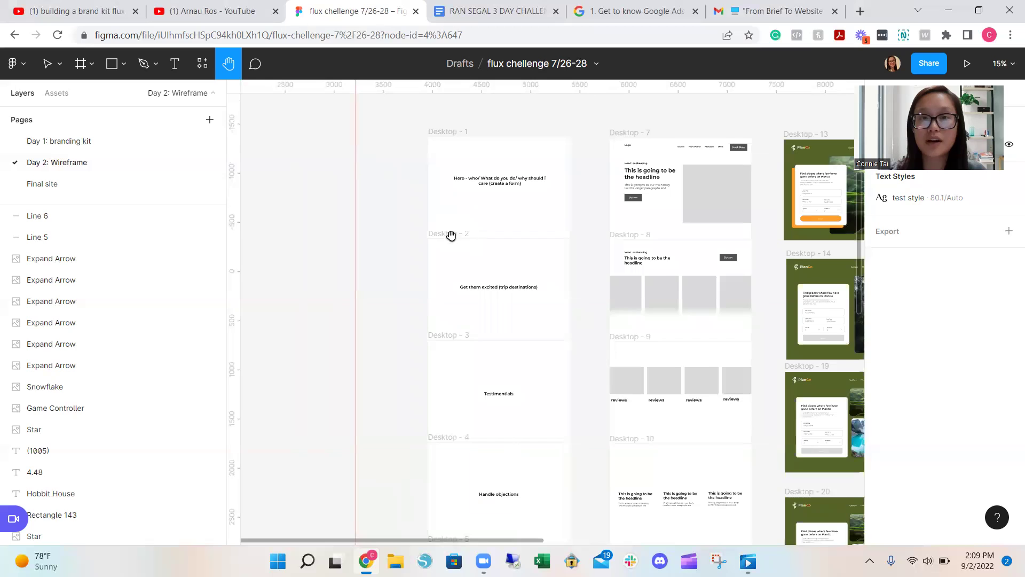
scroll(451, 224, "down", 1)
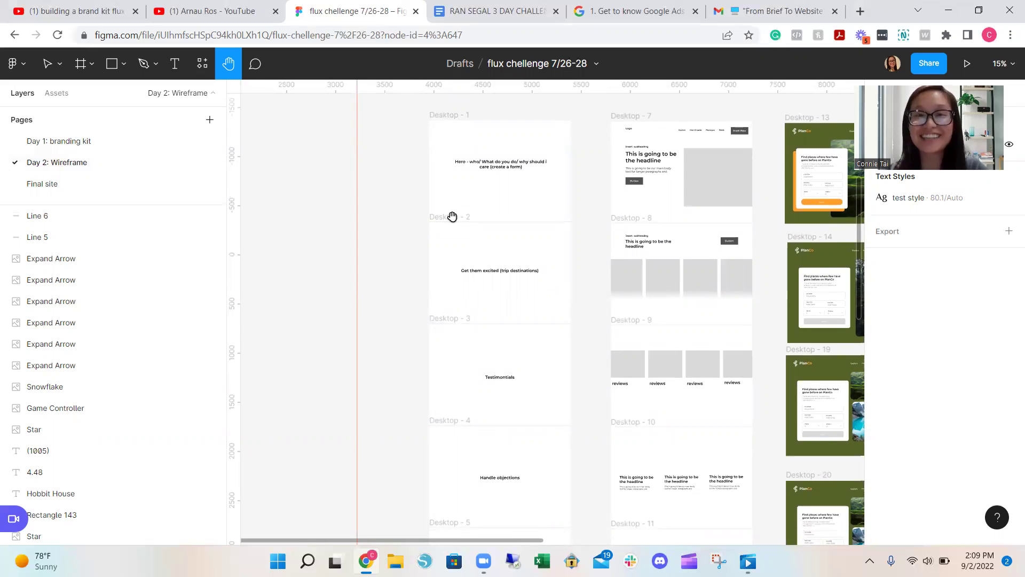
scroll(526, 198, "down", 1)
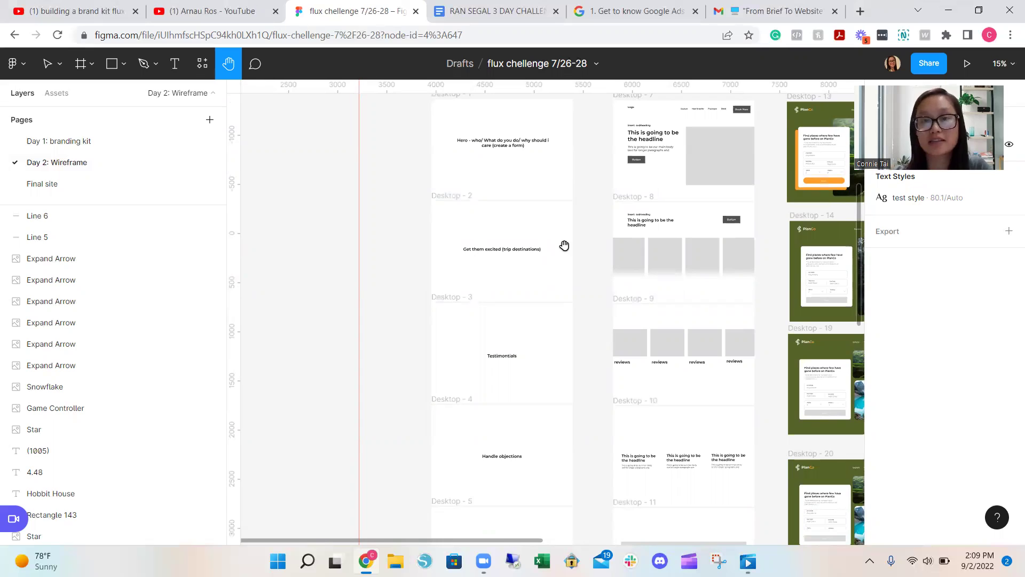
left_click_drag(575, 328, 567, 268)
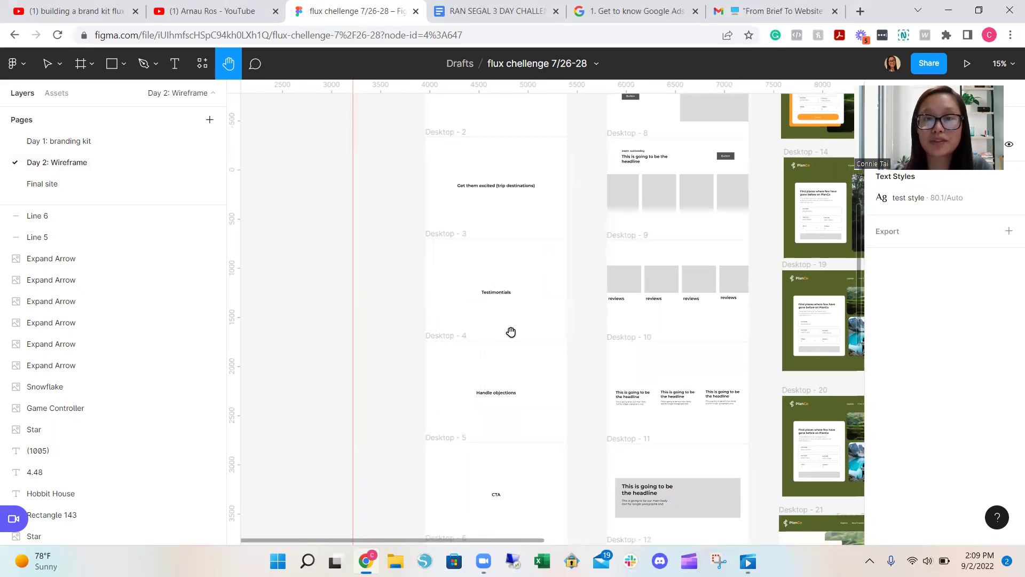
scroll(559, 298, "down", 3)
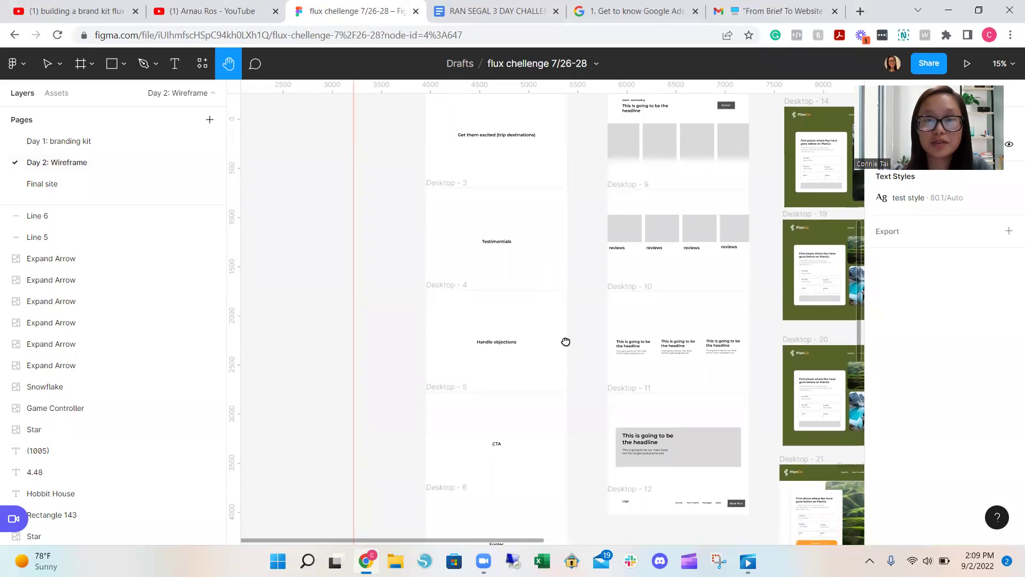
scroll(567, 329, "down", 2)
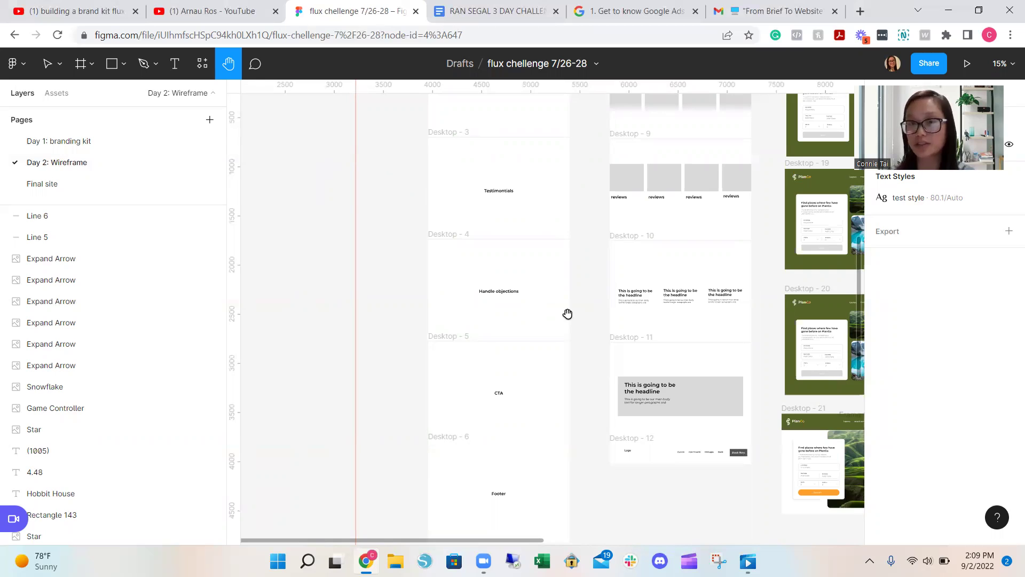
scroll(568, 314, "down", 3)
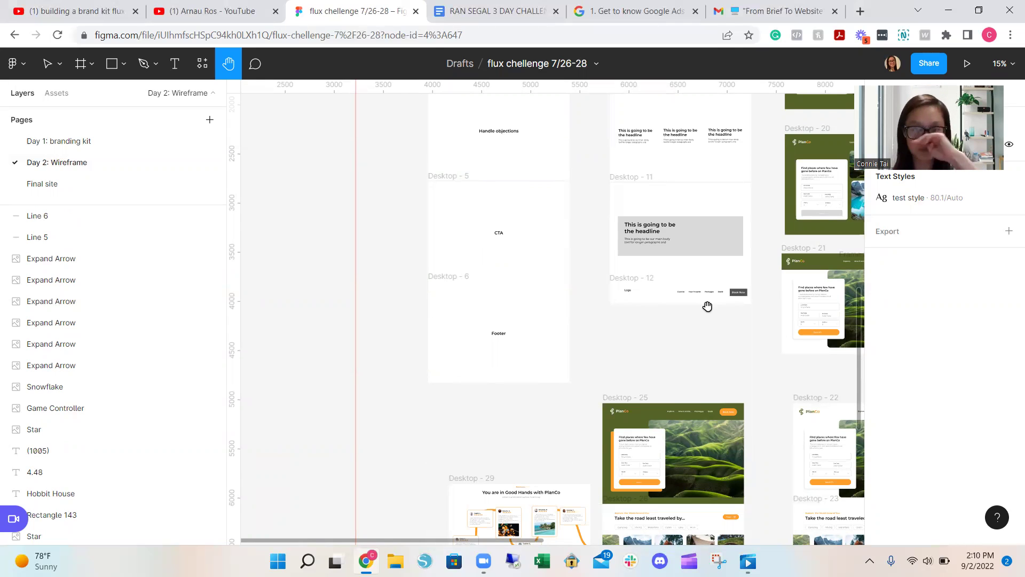
scroll(698, 313, "down", 5)
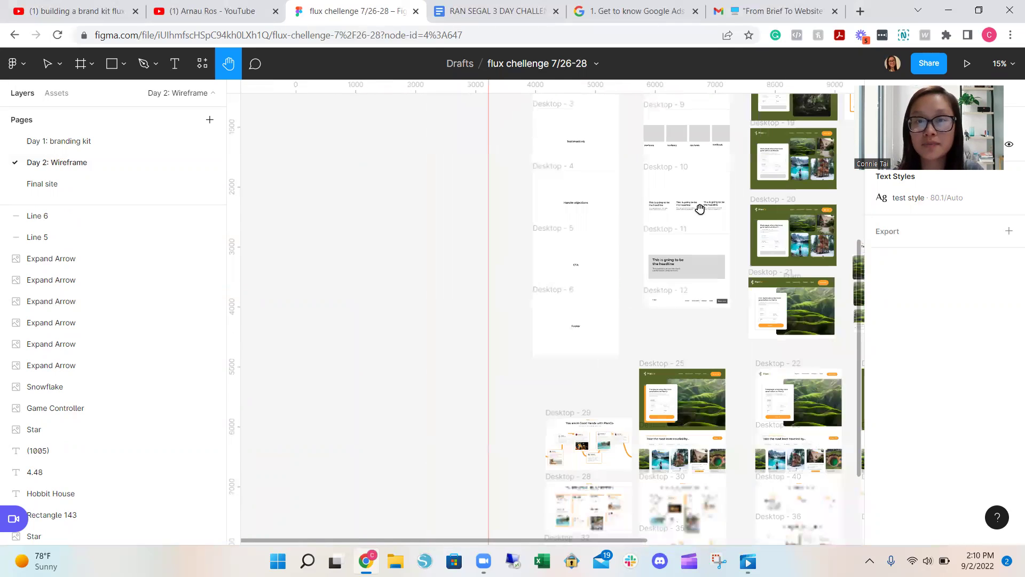
scroll(591, 280, "right", 5)
scroll(591, 280, "up", 3)
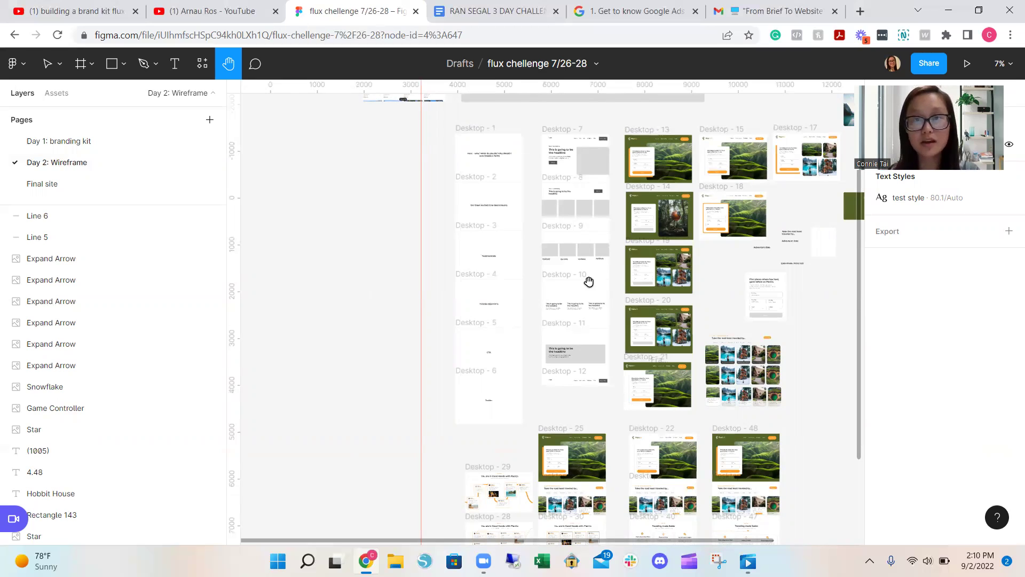
scroll(561, 179, "up", 4)
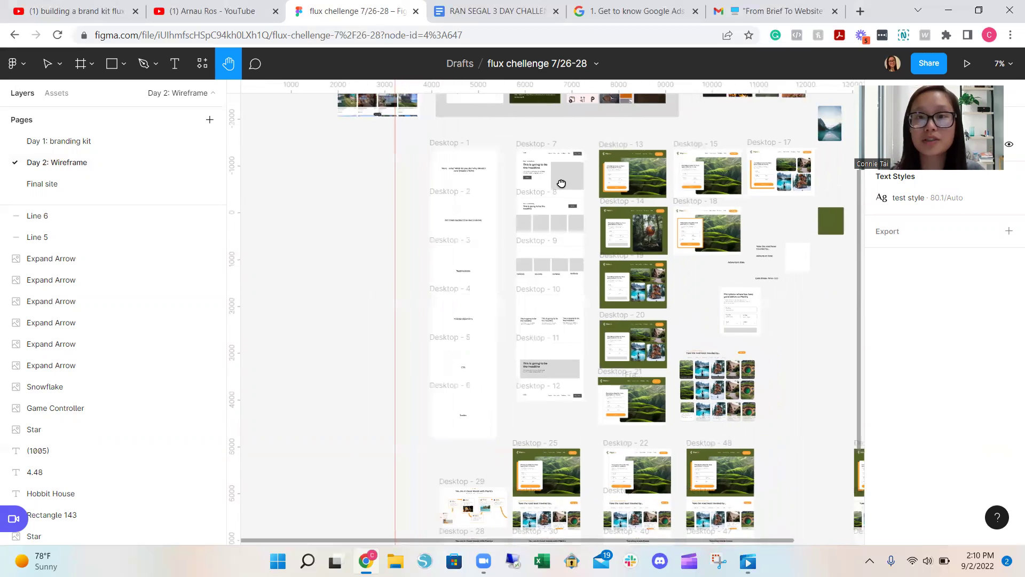
scroll(545, 190, "up", 2)
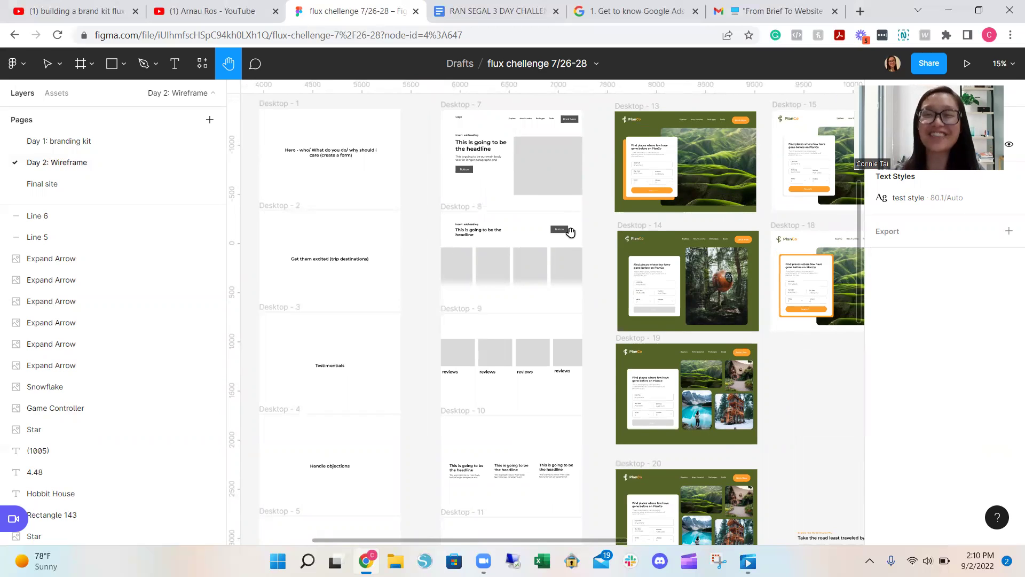
scroll(572, 211, "down", 1)
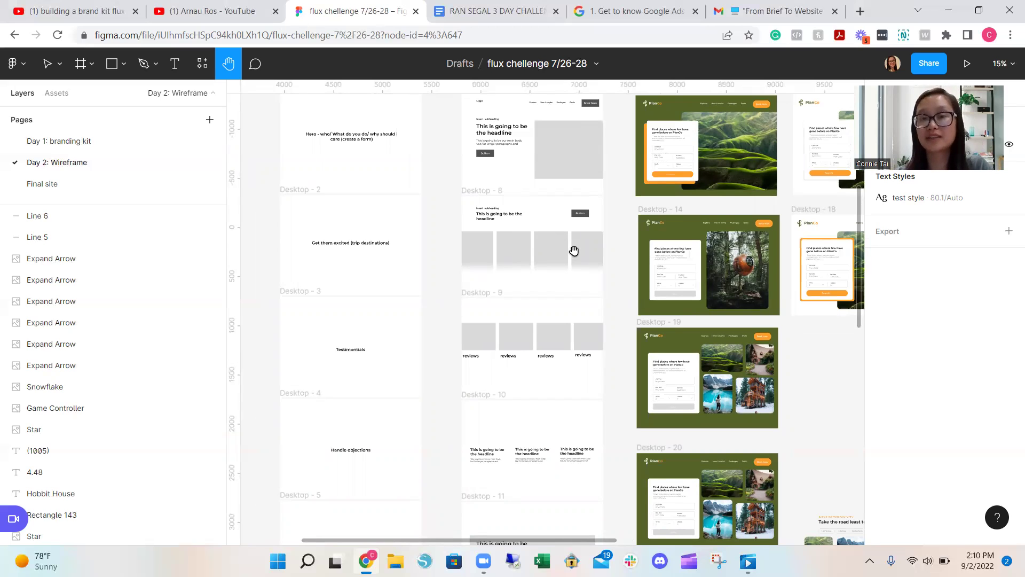
scroll(555, 357, "down", 3)
scroll(599, 310, "down", 3)
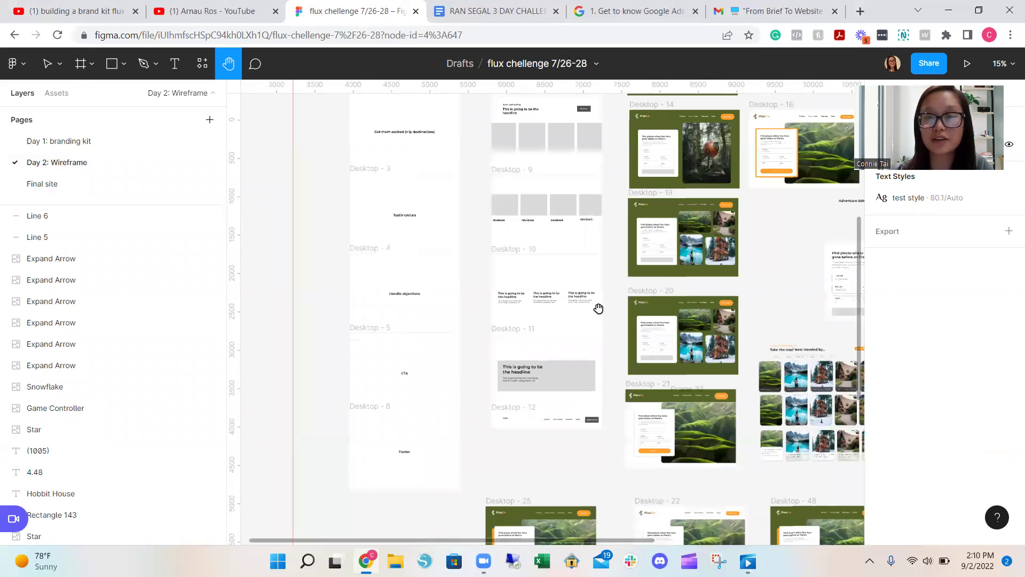
scroll(599, 309, "down", 2)
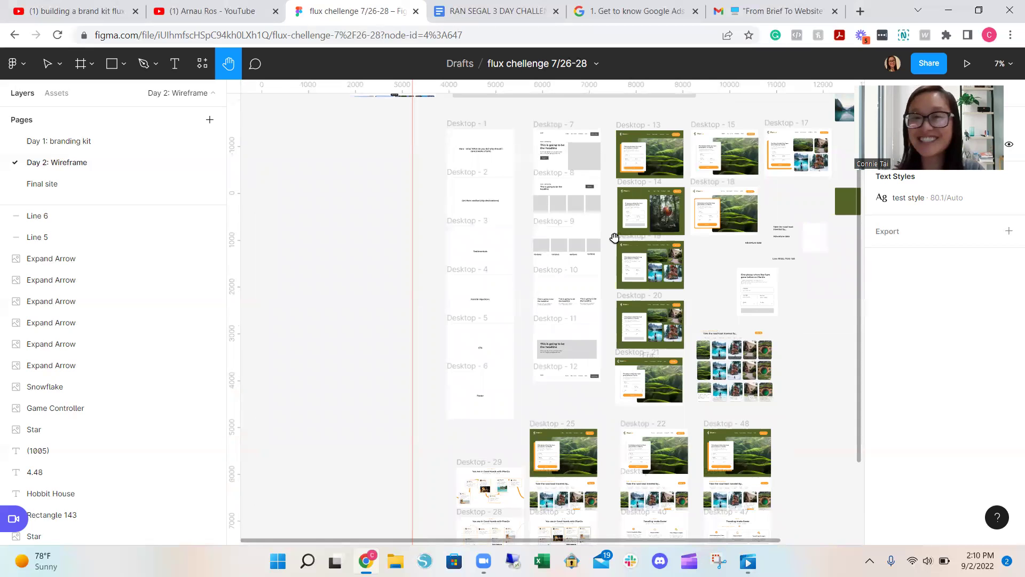
scroll(648, 153, "up", 2)
scroll(655, 125, "up", 2)
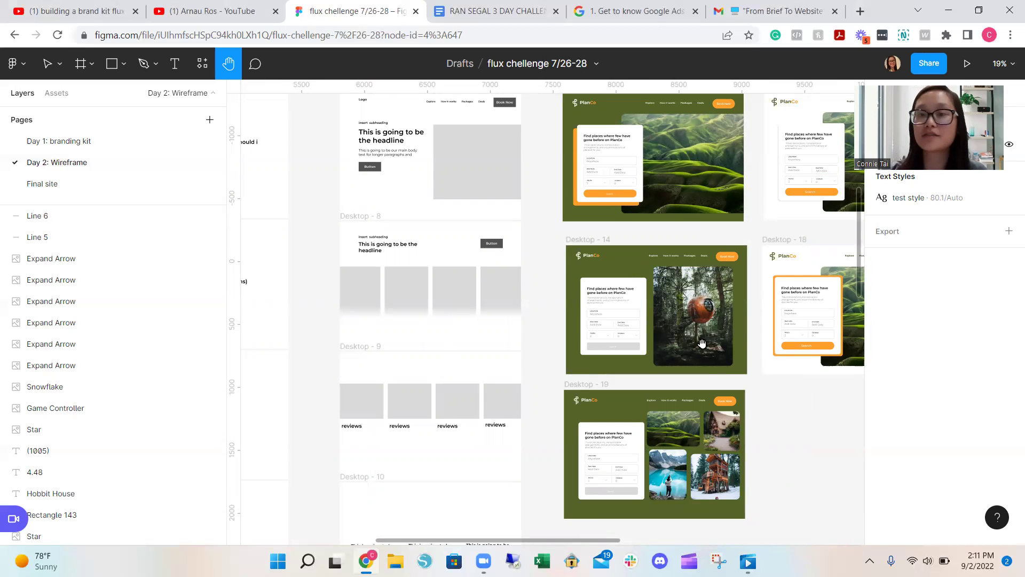
scroll(713, 374, "down", 2)
scroll(713, 373, "up", 2)
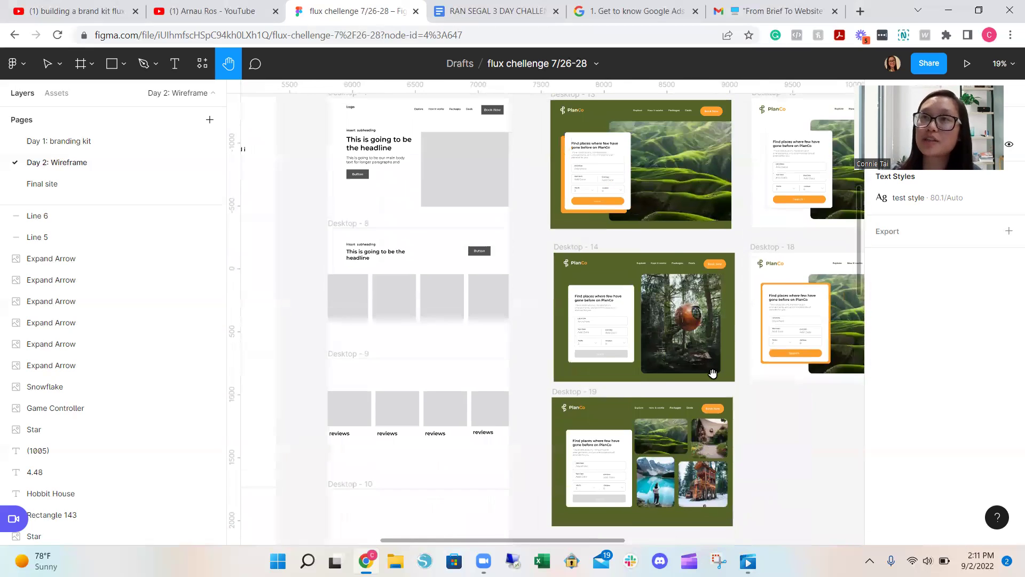
scroll(713, 422, "down", 5)
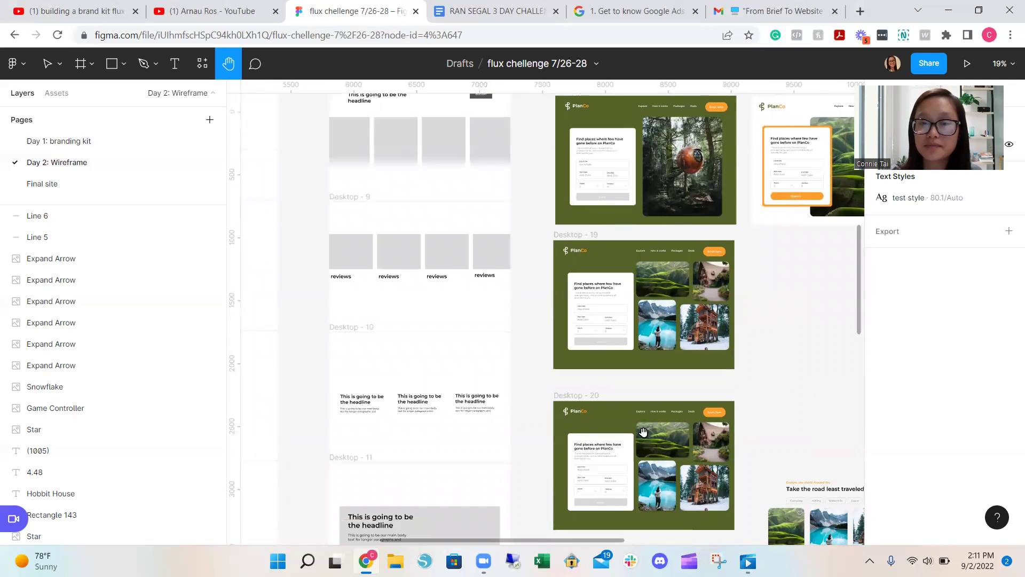
scroll(652, 397, "down", 1)
scroll(652, 396, "down", 9)
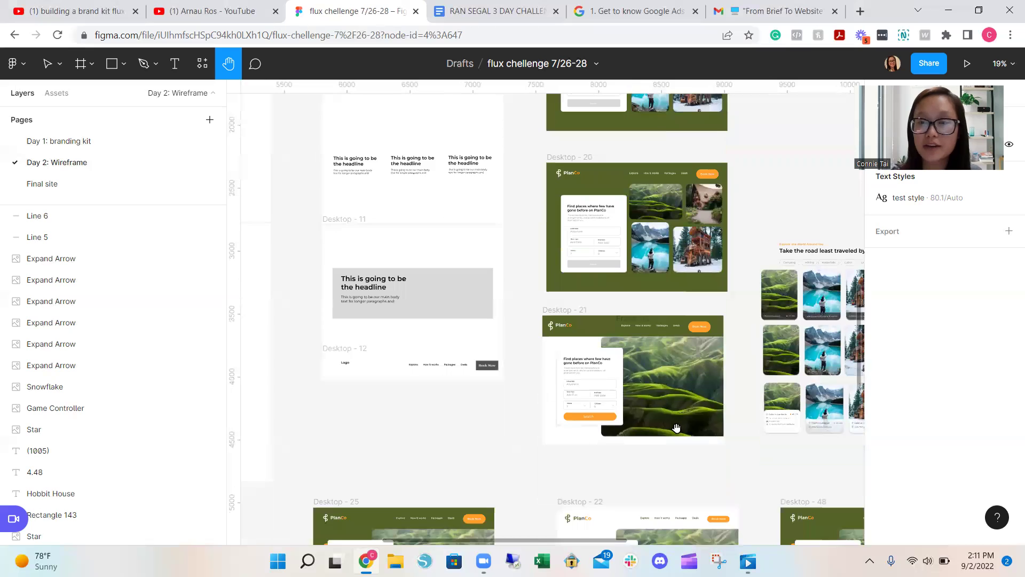
scroll(683, 339, "down", 1)
scroll(683, 337, "down", 6)
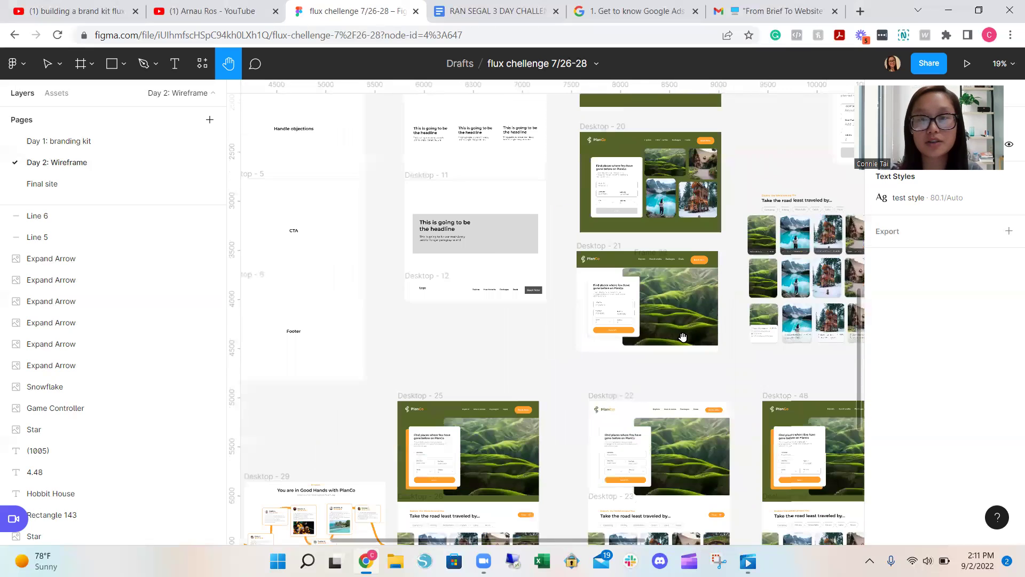
left_click_drag(720, 179, 703, 212)
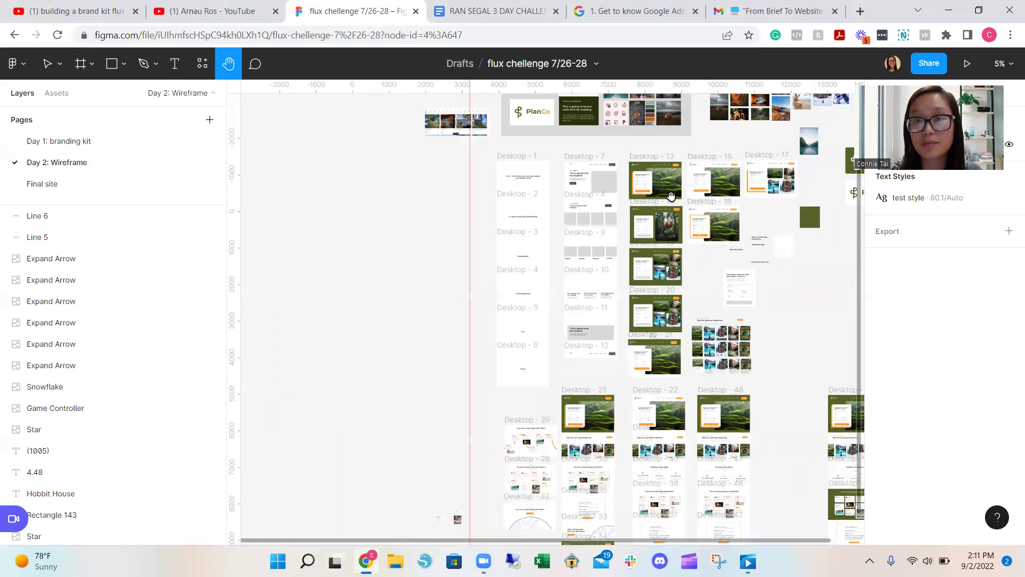
scroll(635, 405, "up", 2)
scroll(634, 405, "down", 4)
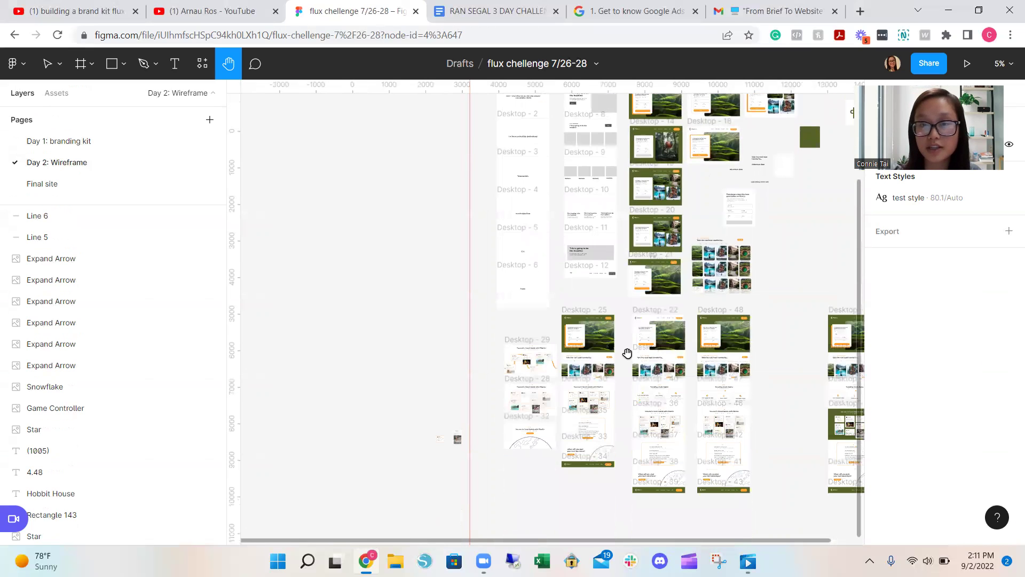
scroll(622, 358, "up", 3)
scroll(673, 219, "down", 2)
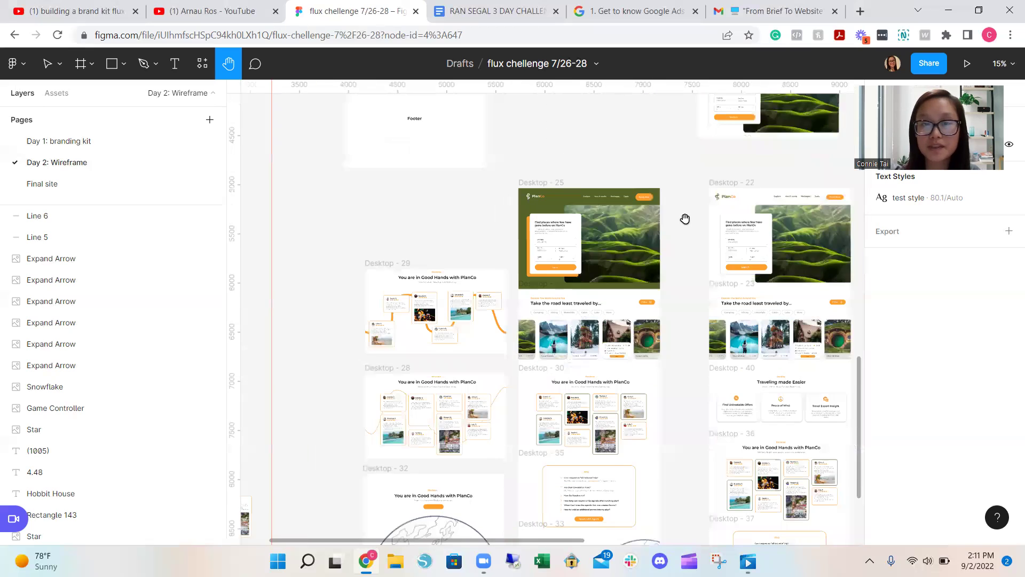
scroll(595, 208, "up", 3)
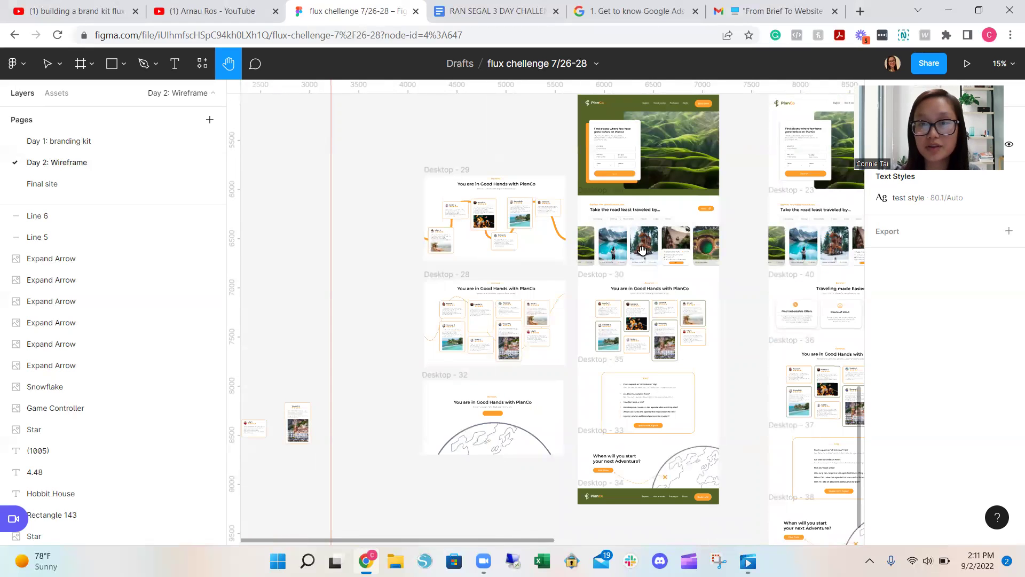
scroll(694, 243, "up", 2)
scroll(696, 244, "up", 2)
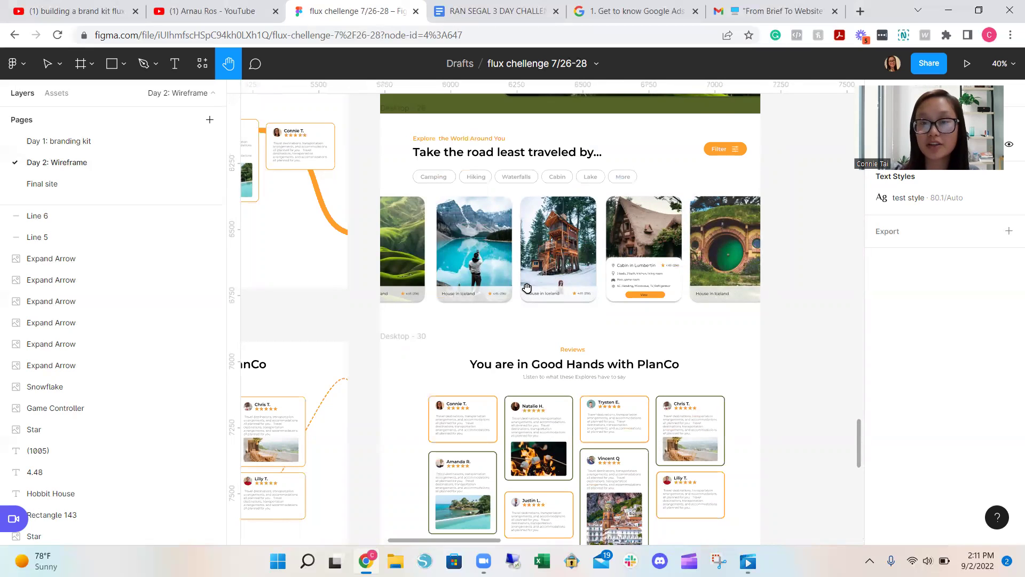
scroll(524, 286, "down", 4)
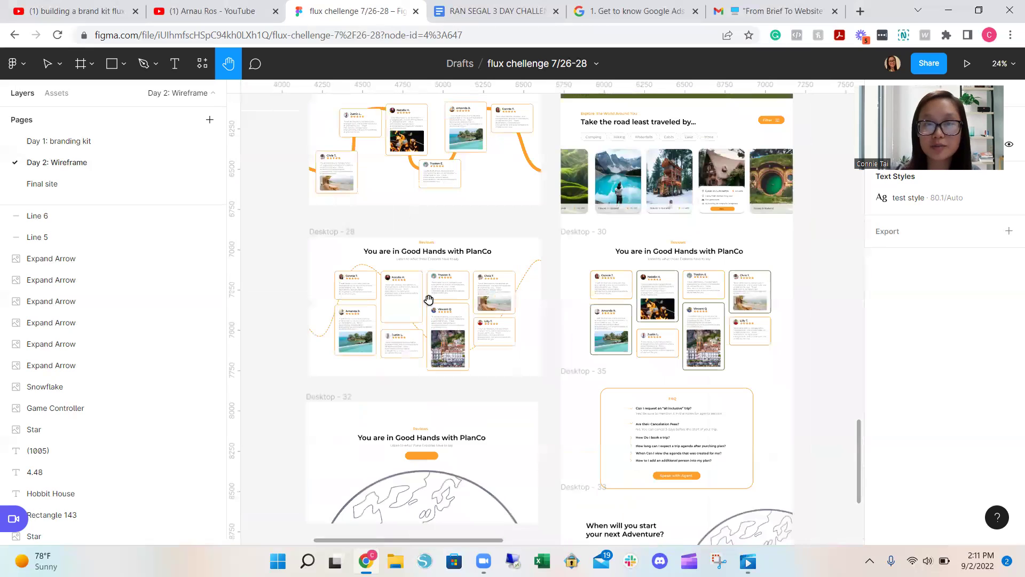
scroll(609, 439, "down", 3)
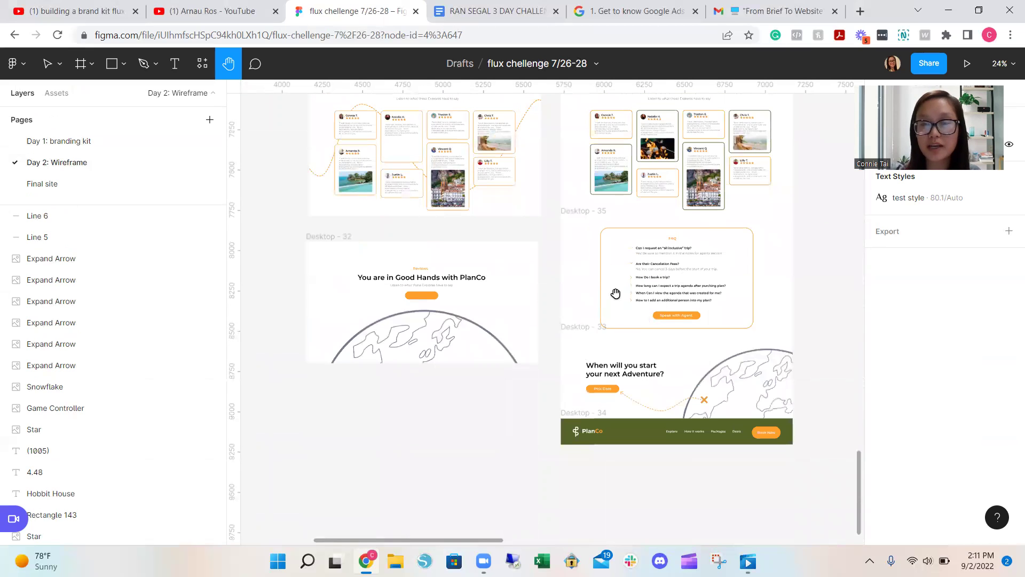
scroll(701, 235, "up", 5)
scroll(678, 293, "down", 2)
scroll(687, 348, "down", 3)
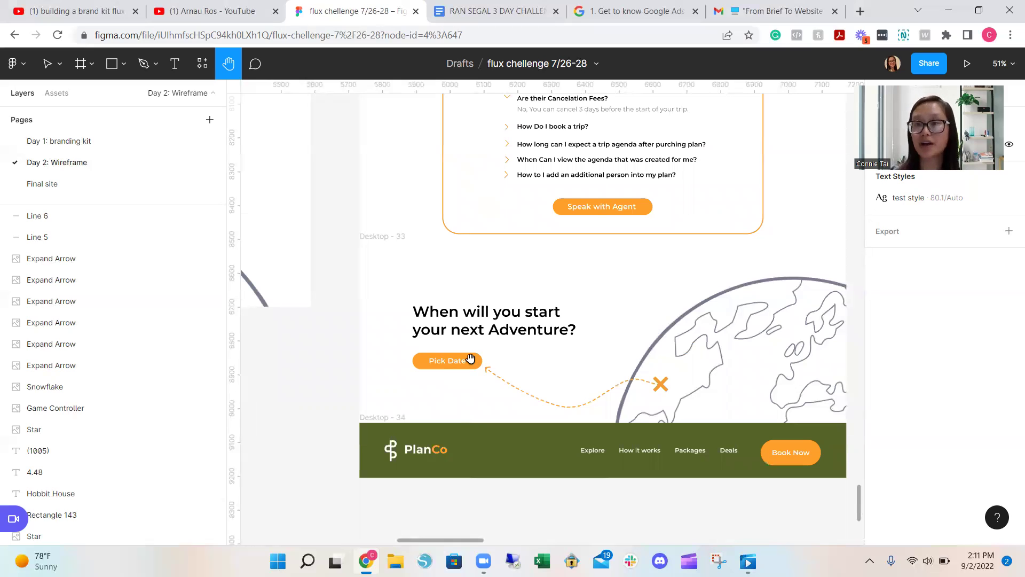
scroll(509, 355, "down", 2)
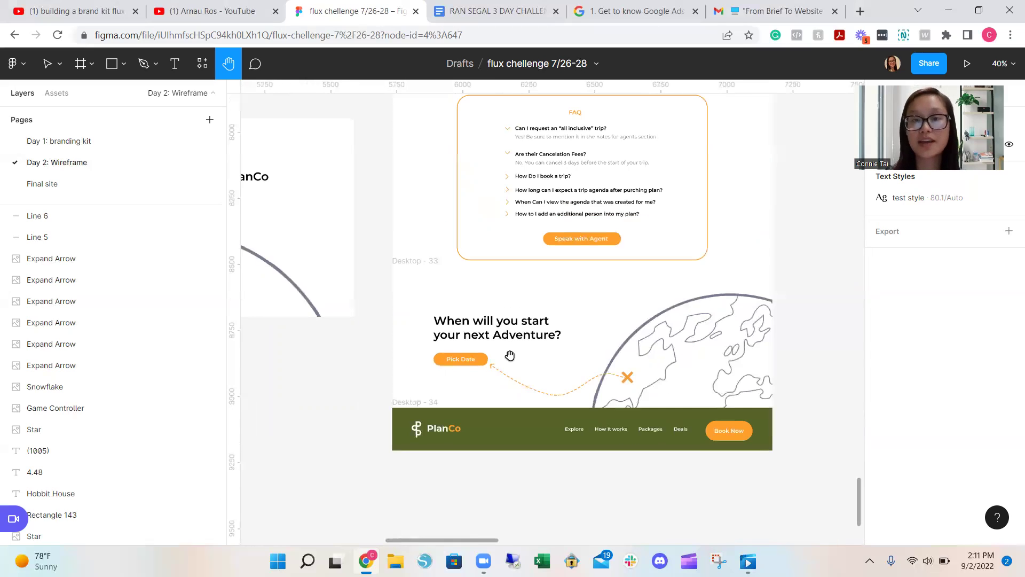
scroll(510, 355, "down", 8)
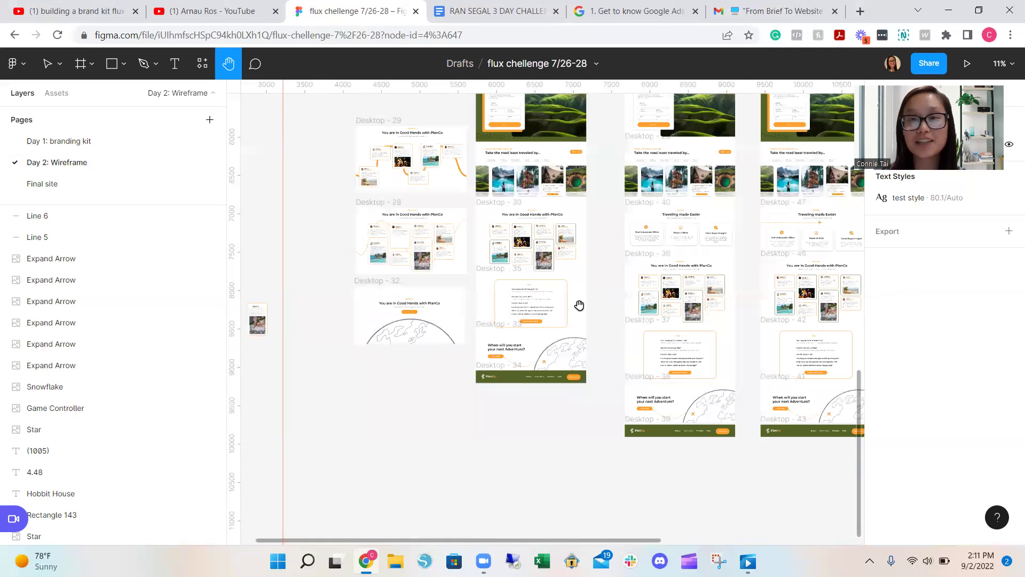
scroll(620, 299, "right", 6)
scroll(621, 300, "up", 2)
scroll(670, 363, "right", 4)
scroll(550, 350, "down", 1)
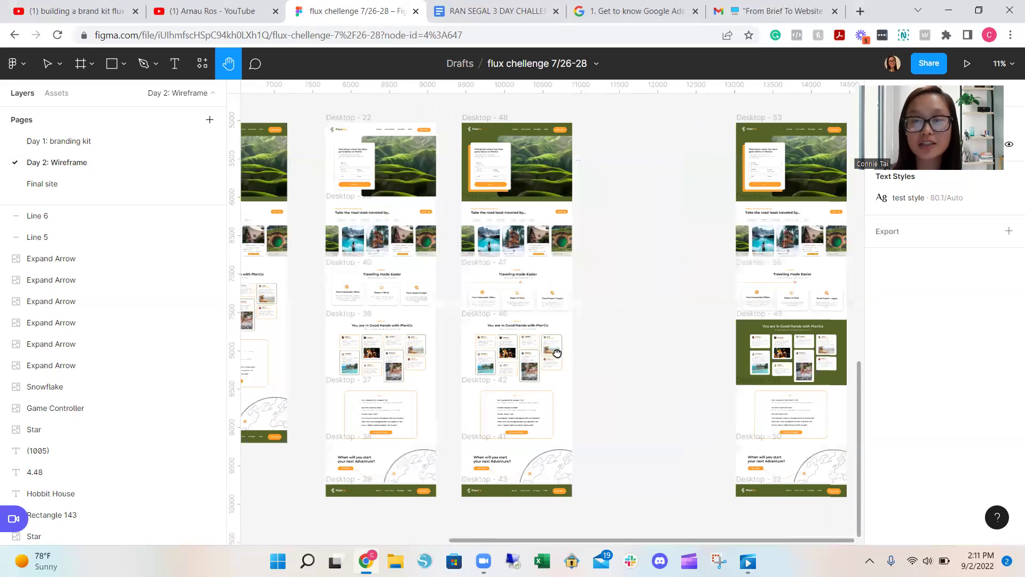
scroll(491, 320, "right", 1)
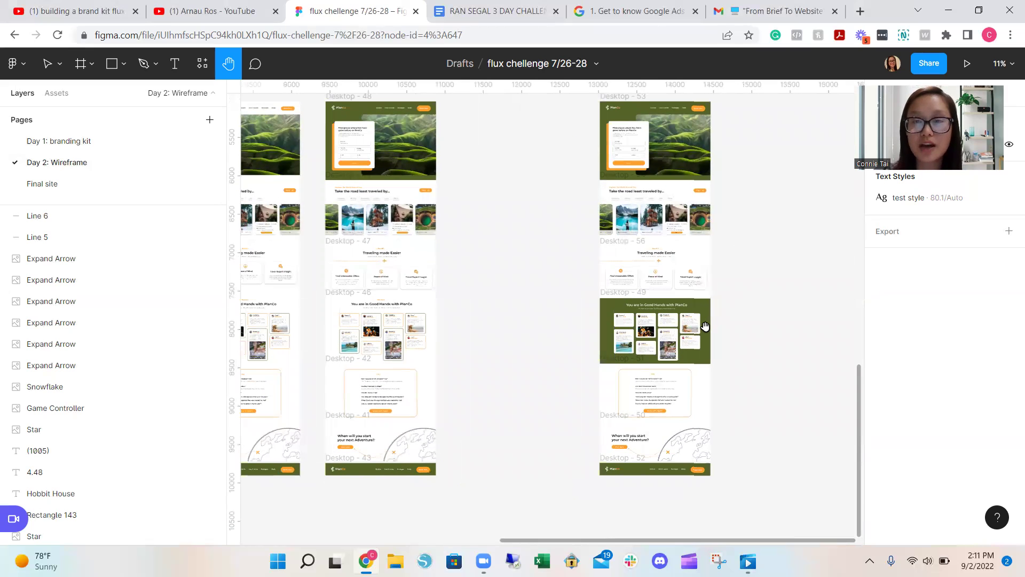
scroll(695, 278, "up", 5)
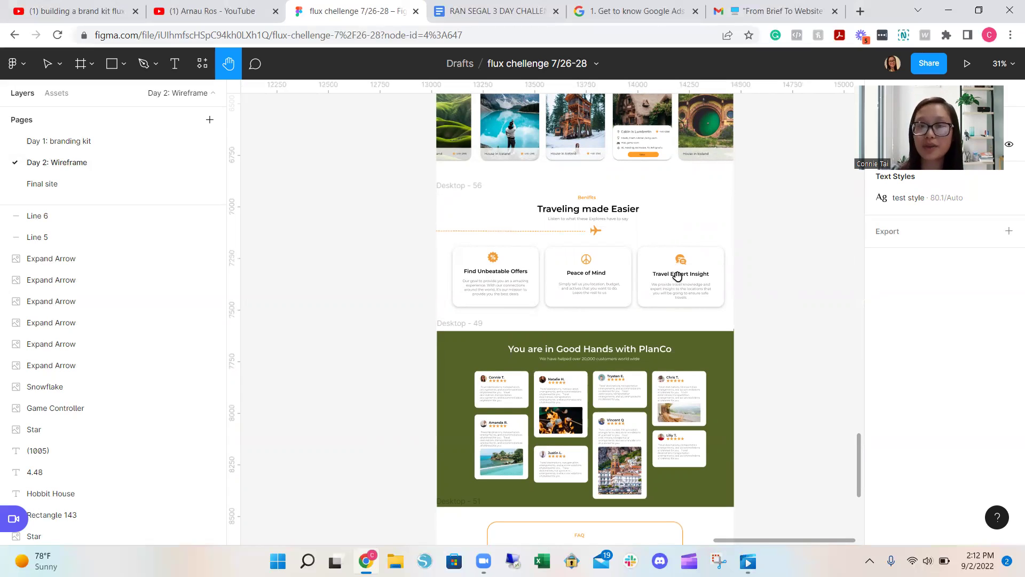
scroll(675, 275, "down", 3)
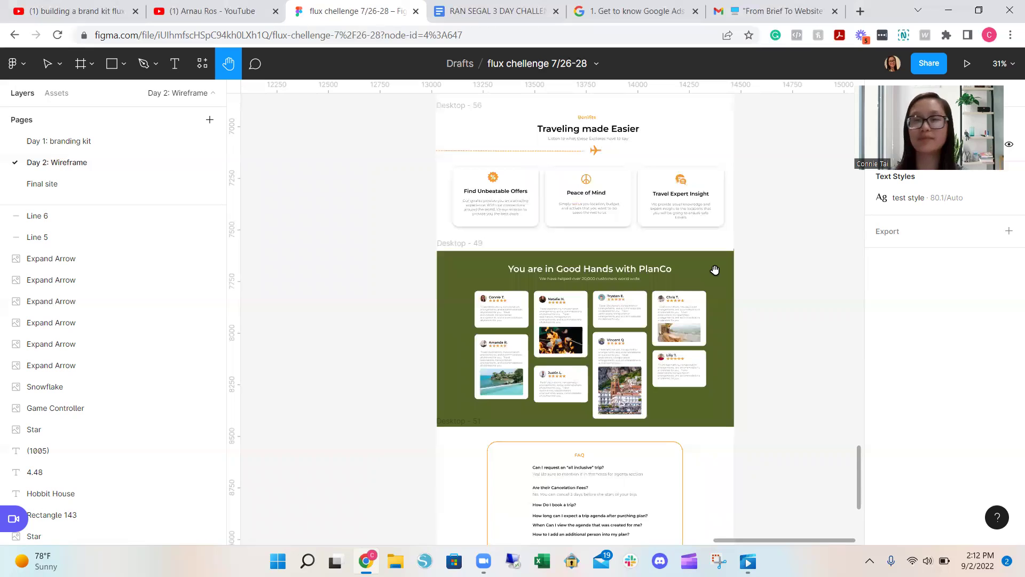
scroll(715, 270, "down", 10, "ctrl")
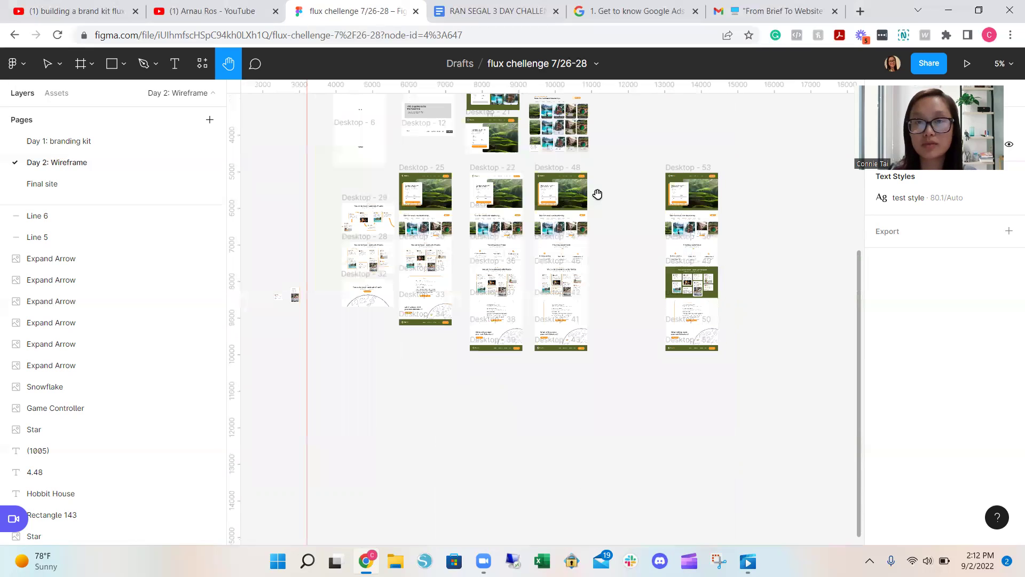
scroll(650, 341, "up", 3)
scroll(691, 218, "down", 3, "ctrl")
scroll(691, 233, "up", 1)
left_click_drag(691, 231, 687, 236)
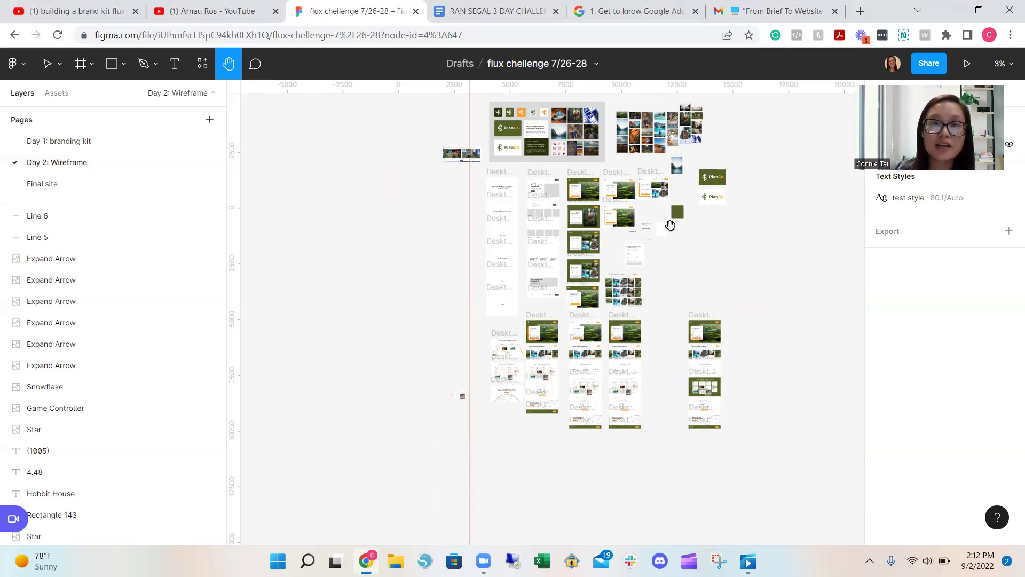
View the finished PlanCo landing page on the Final site page, then switch to the challenge notes
left_click(70, 191)
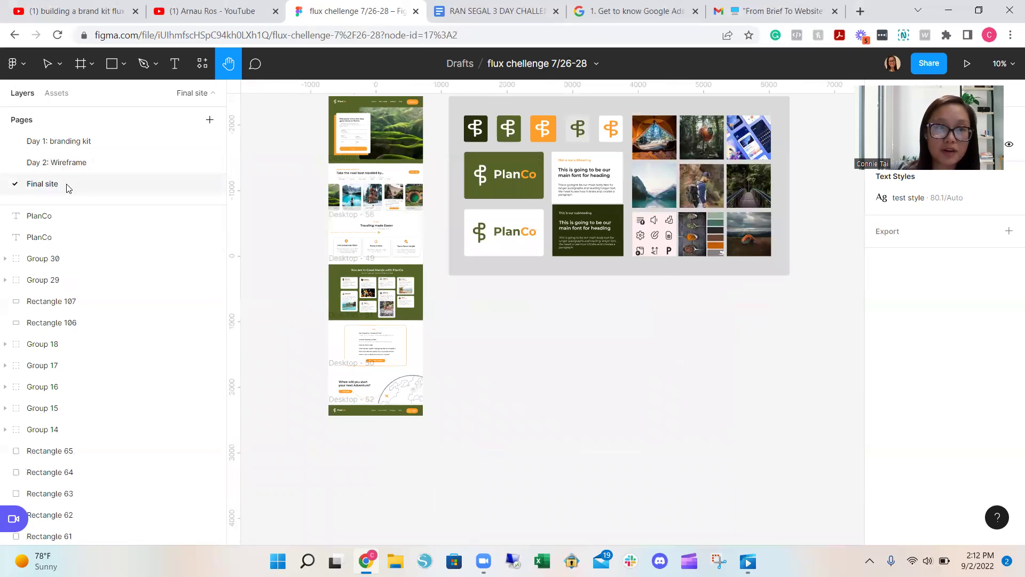
left_click(83, 167)
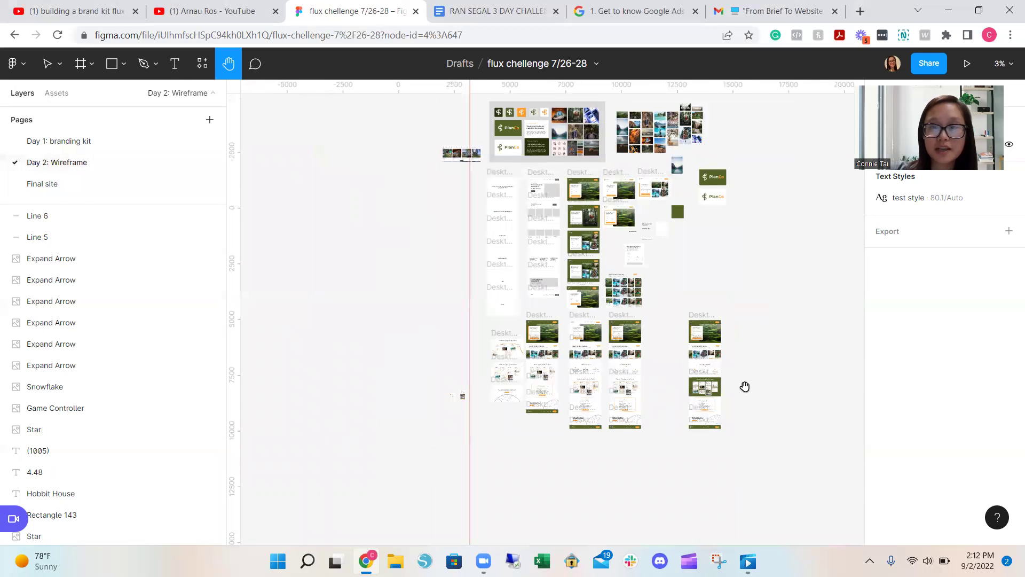
left_click(162, 185)
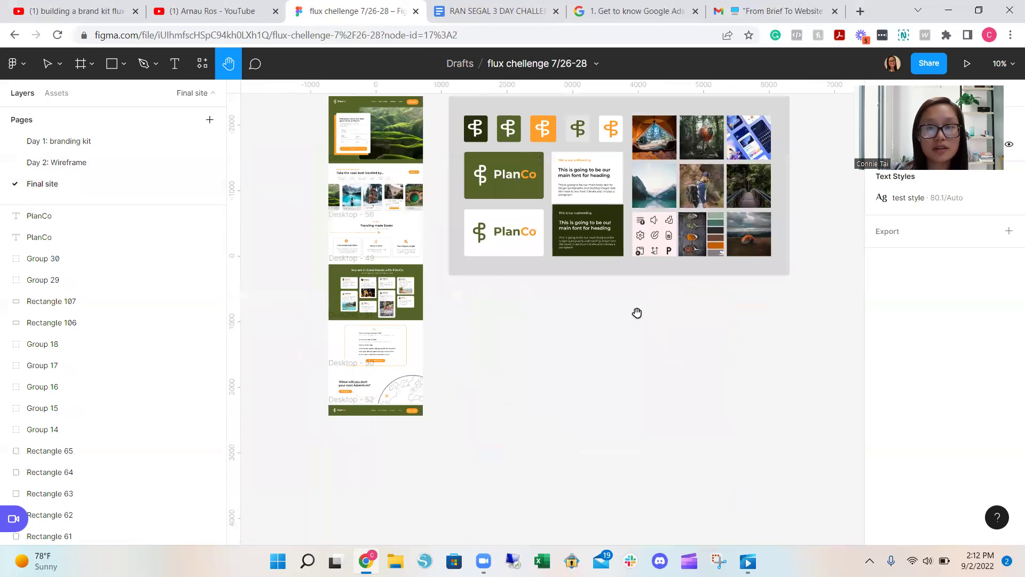
scroll(496, 221, "left", 3)
scroll(496, 221, "up", 4)
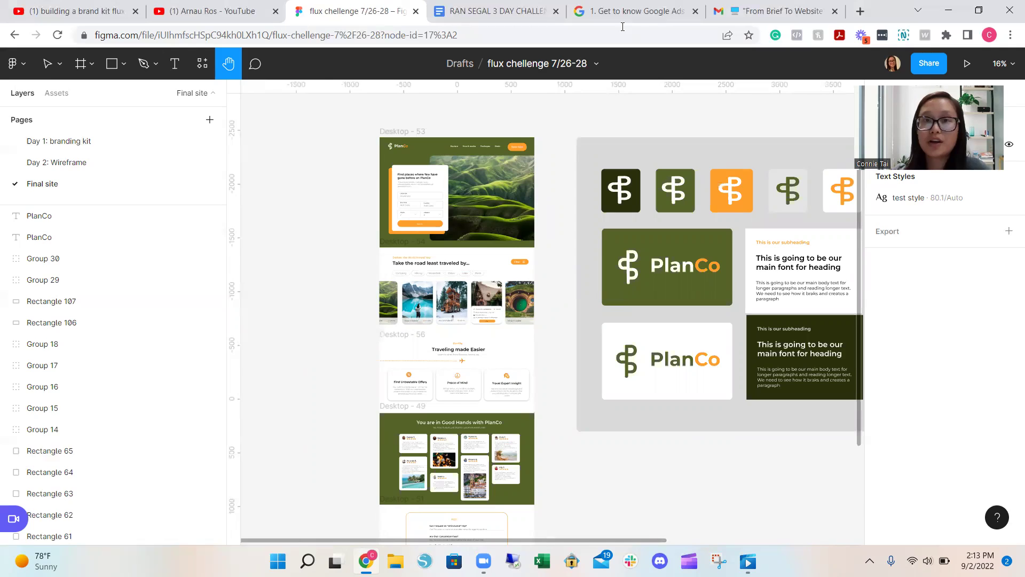
left_click(497, 12)
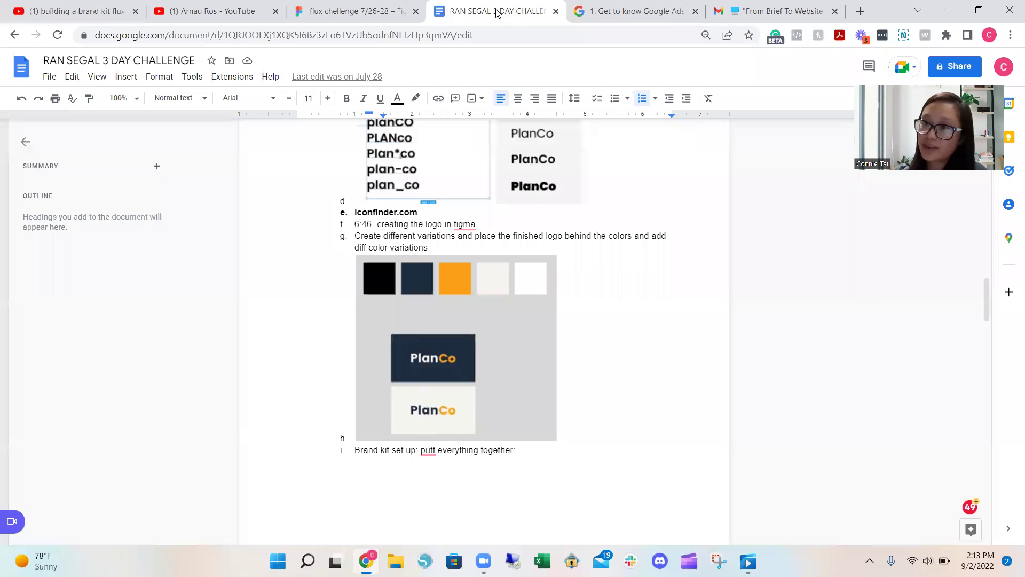
left_click(349, 9)
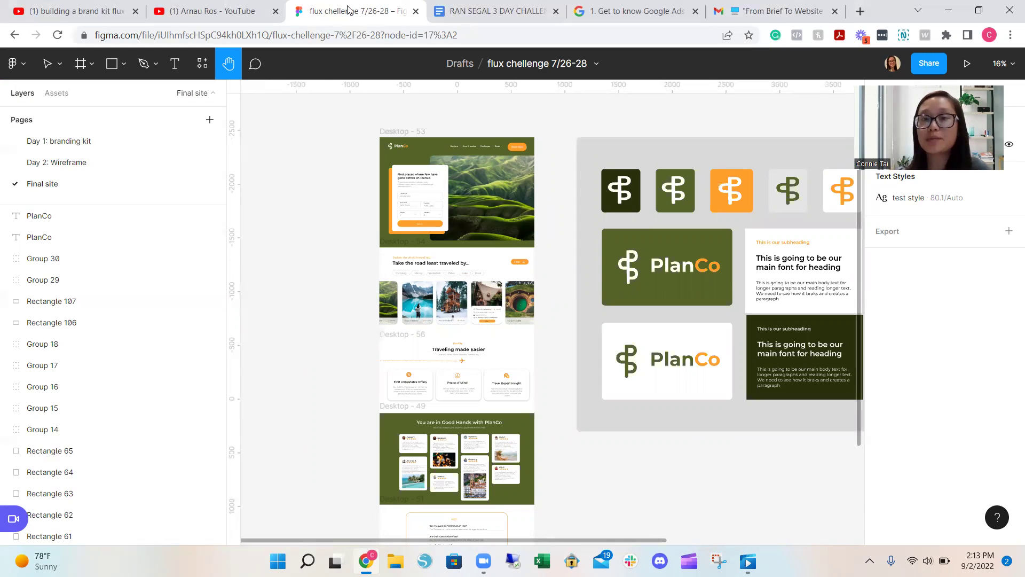